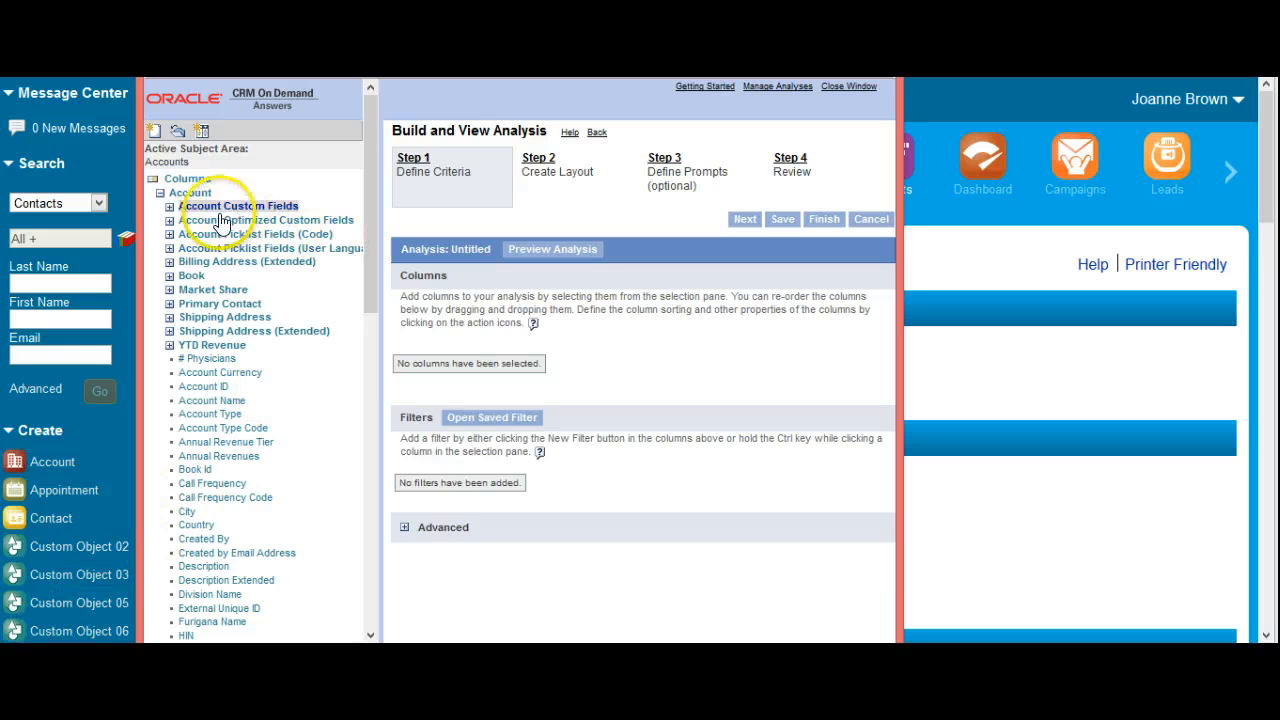
# Add the Account Name and Industry columns from the Account folder to the analysis.
pyautogui.click(224, 402)
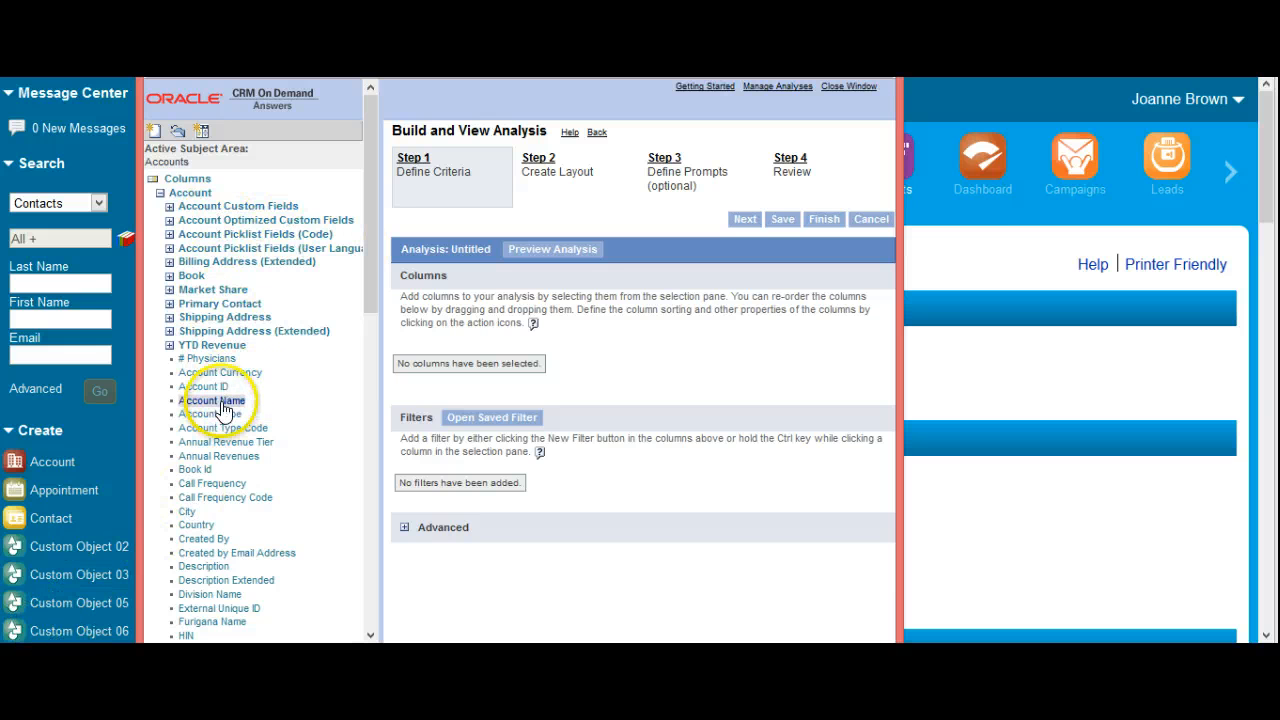
pyautogui.click(245, 427)
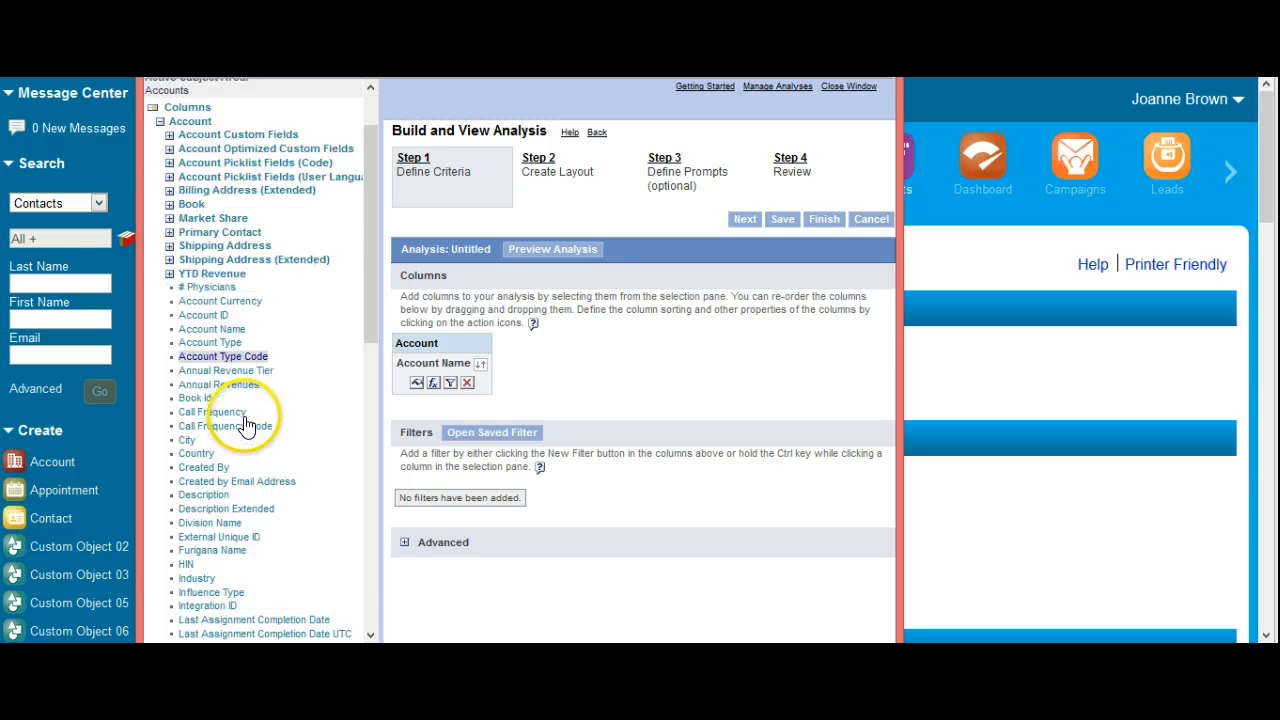
pyautogui.scroll(-5, 237, 455)
pyautogui.scroll(1, 240, 450)
pyautogui.click(197, 436)
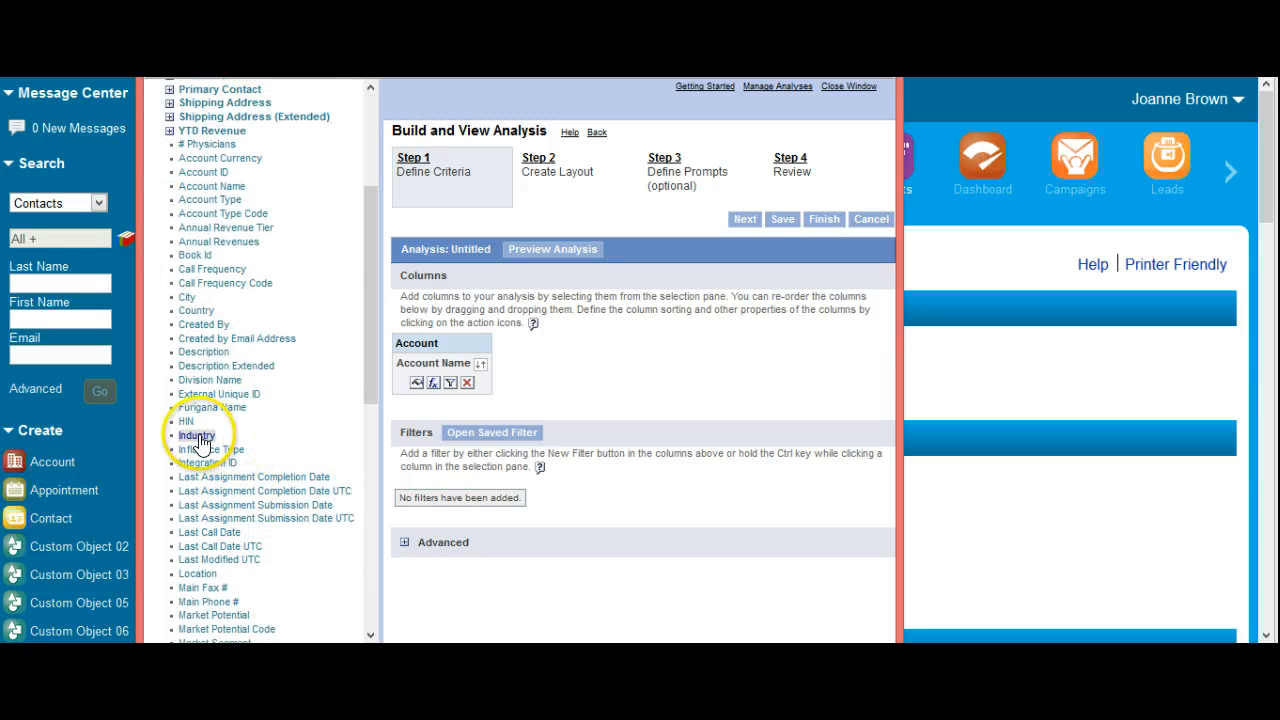
# Add the Address 1, City, State and Zip/Post Code columns from Billing Address (Extended) to the analysis.
pyautogui.scroll(7, 240, 434)
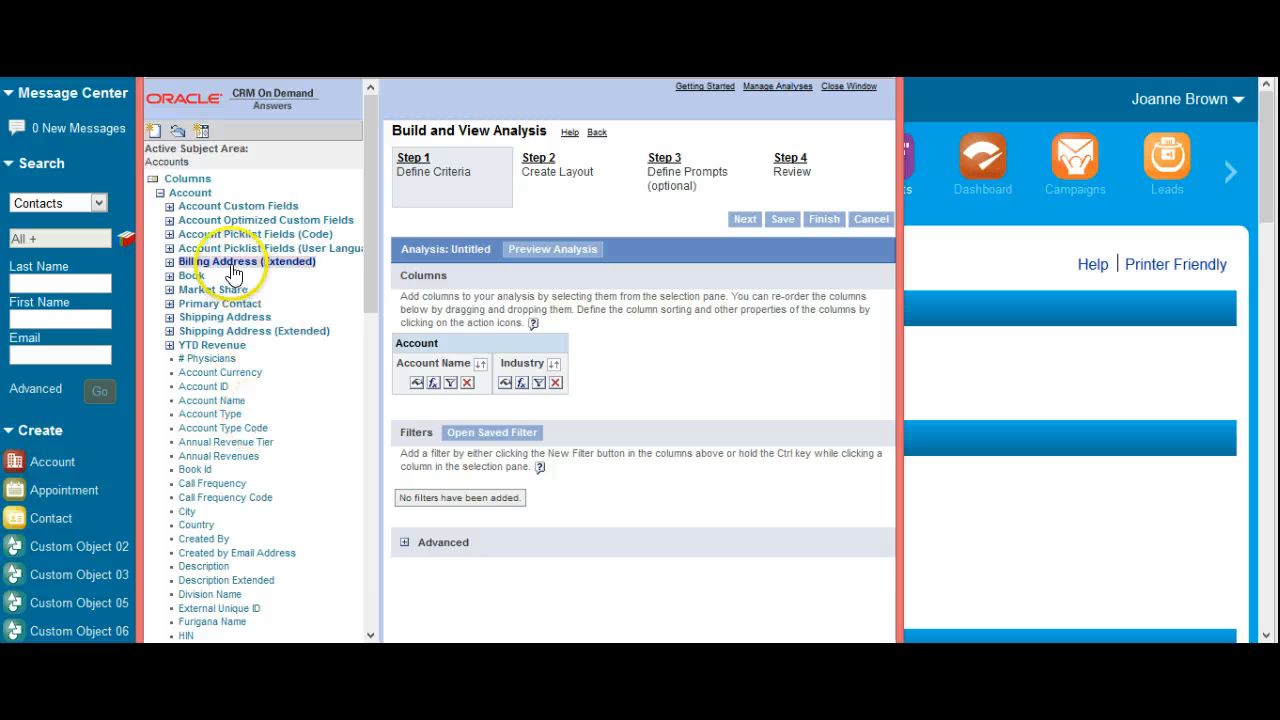
pyautogui.click(236, 263)
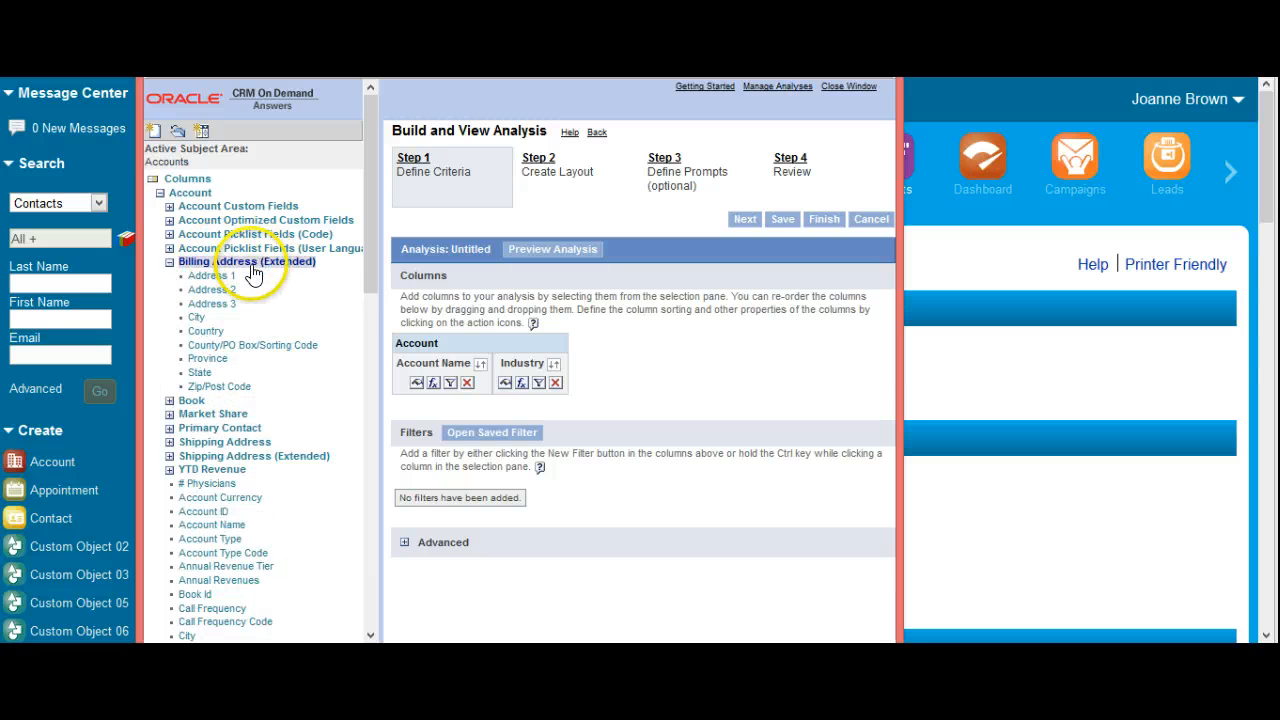
pyautogui.click(214, 276)
pyautogui.click(198, 317)
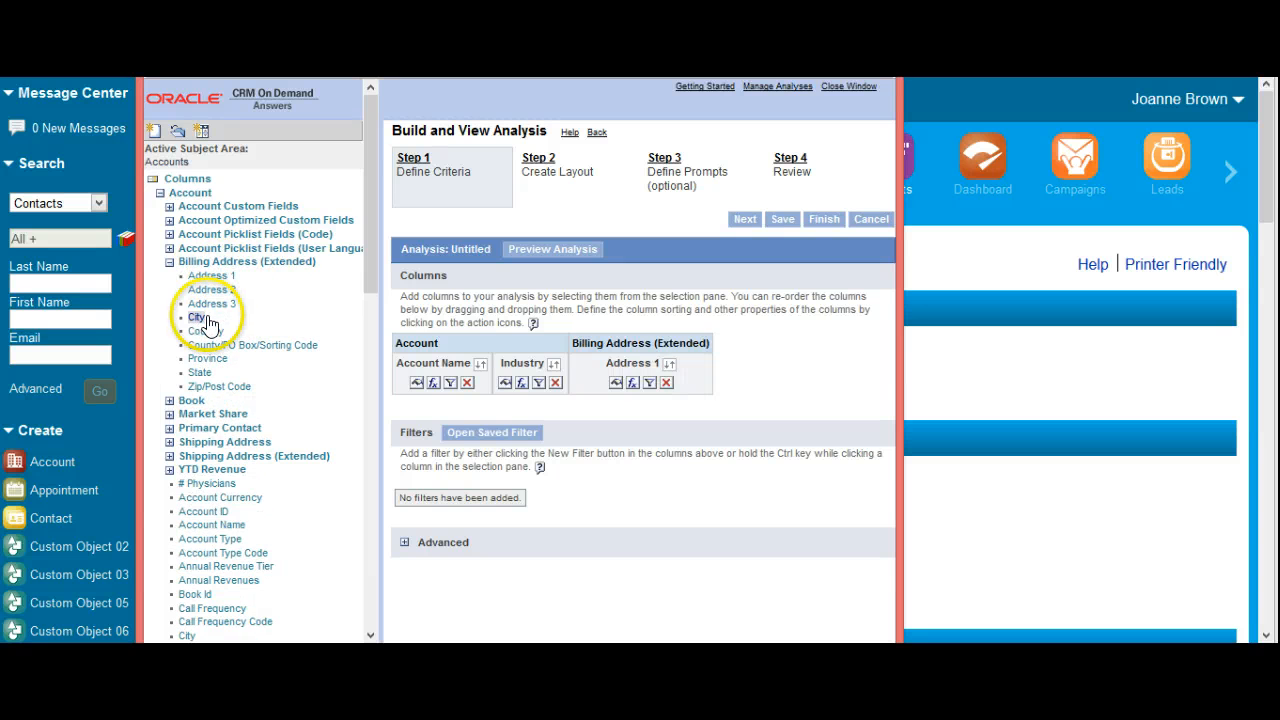
pyautogui.click(203, 372)
pyautogui.click(220, 388)
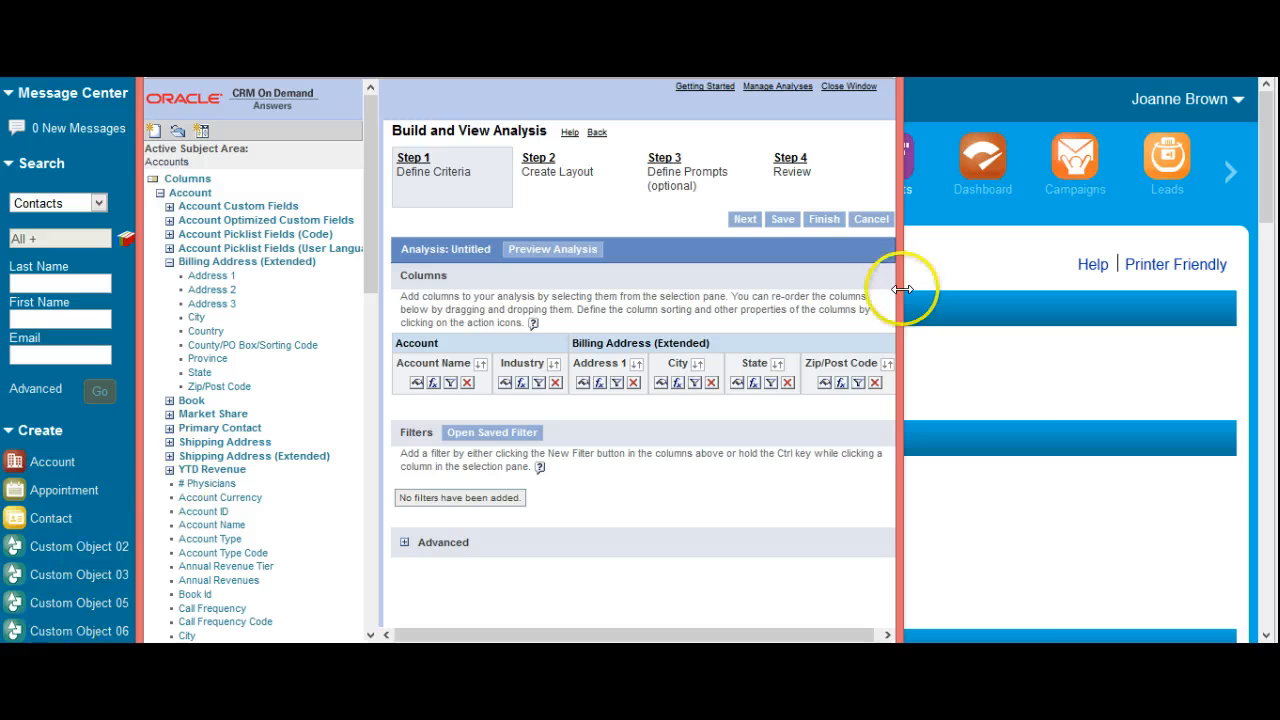
# Widen and reposition the analysis window, collapse the Account folder and expand the Campaign folder in the column list.
pyautogui.moveTo(903, 291); pyautogui.dragTo(1225, 290)
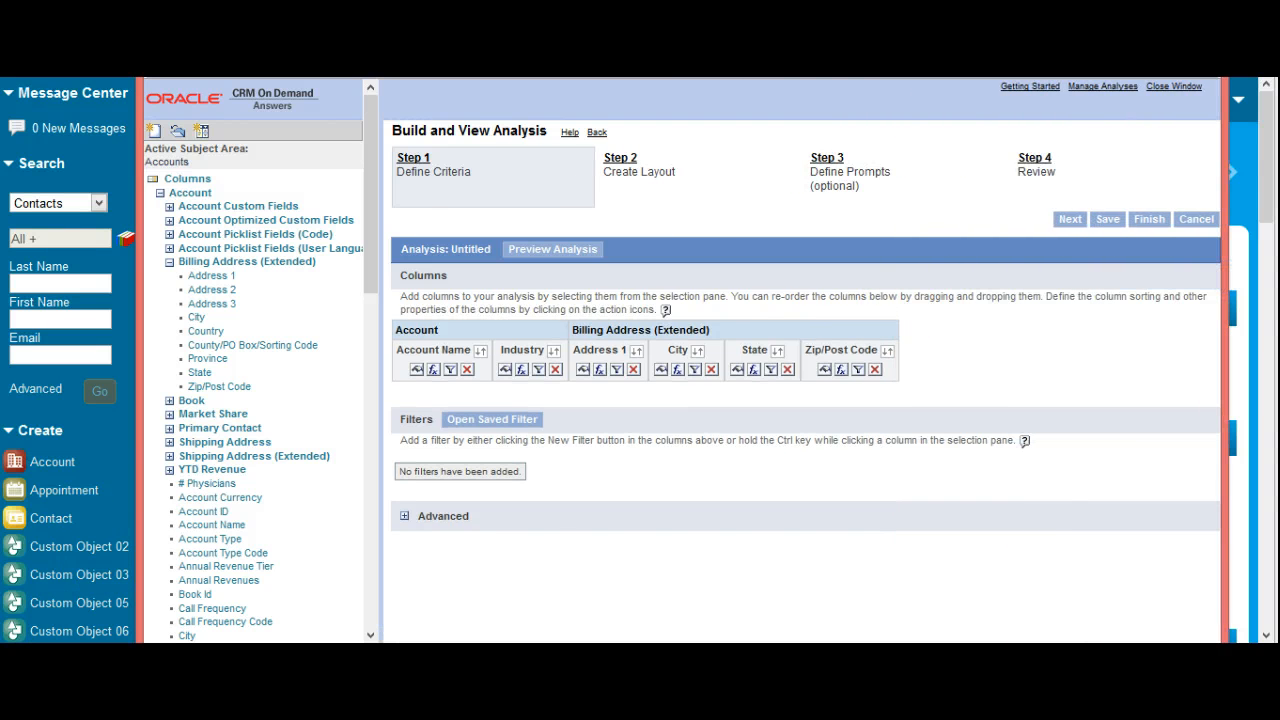
pyautogui.moveTo(690, 74); pyautogui.dragTo(673, 75)
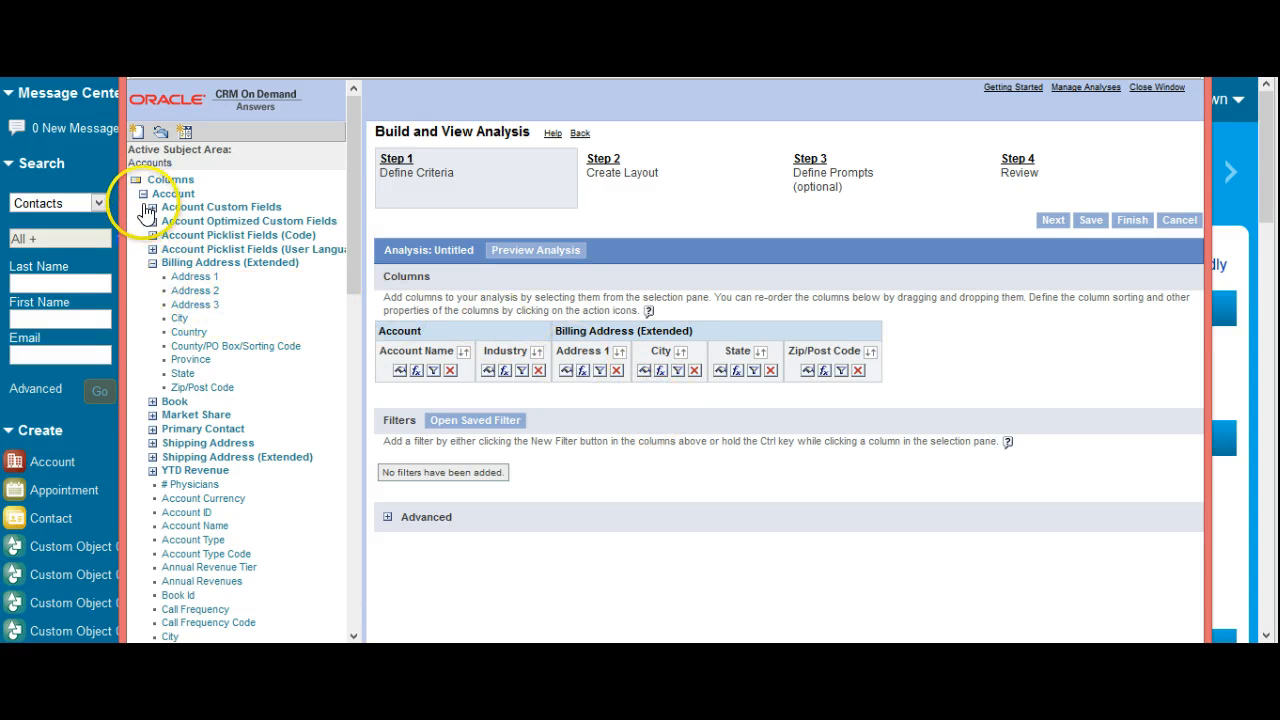
pyautogui.click(143, 193)
pyautogui.click(143, 235)
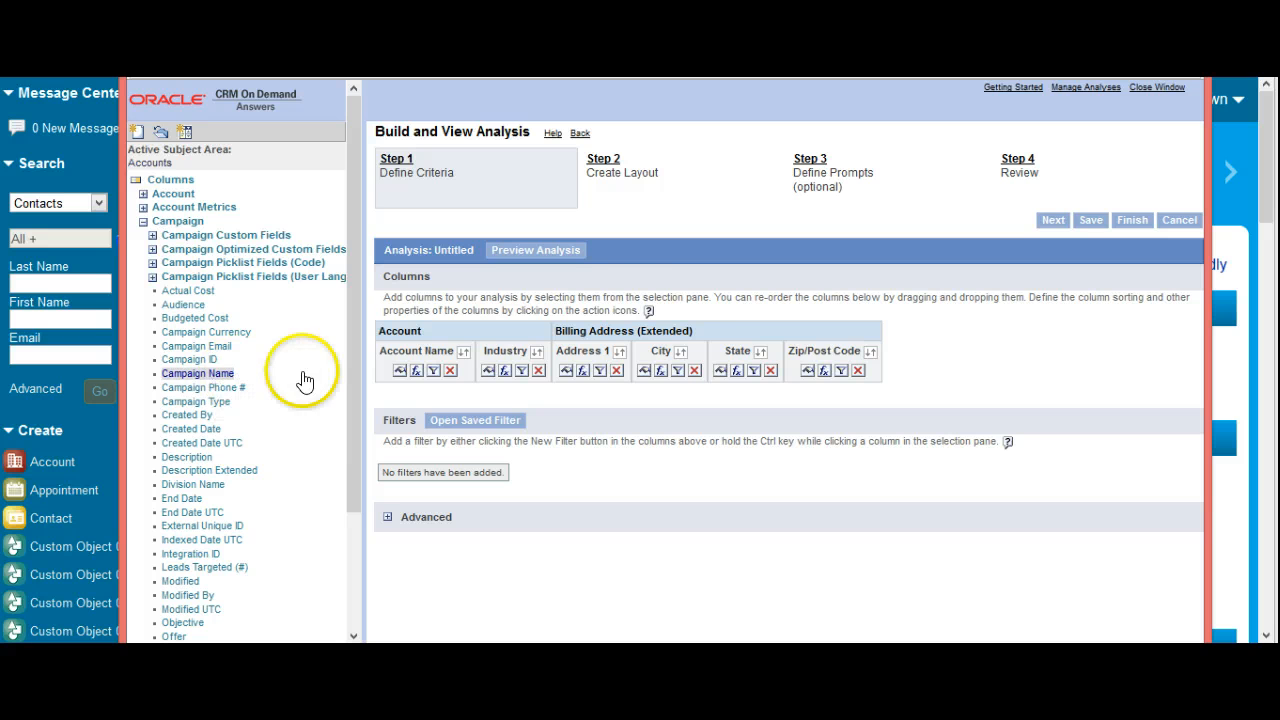
pyautogui.click(599, 248)
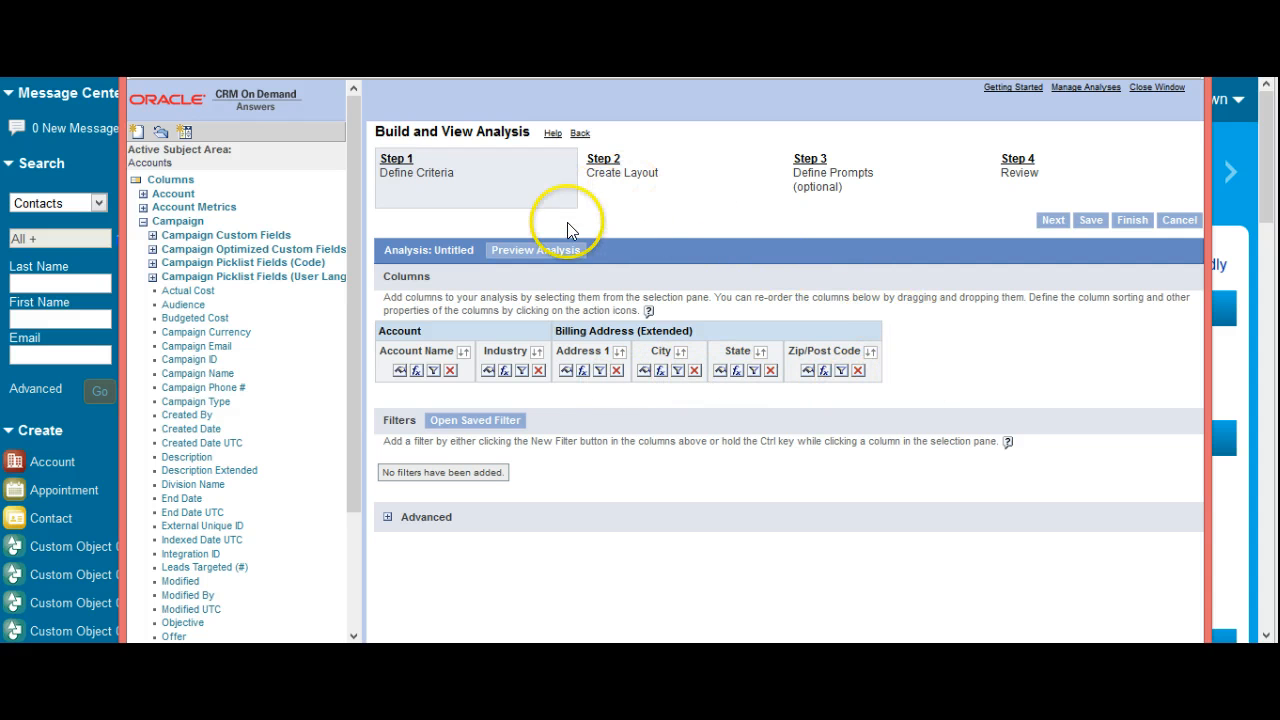
# Preview the account table in the Create Layout step, display all its records and review them to the end.
pyautogui.click(605, 163)
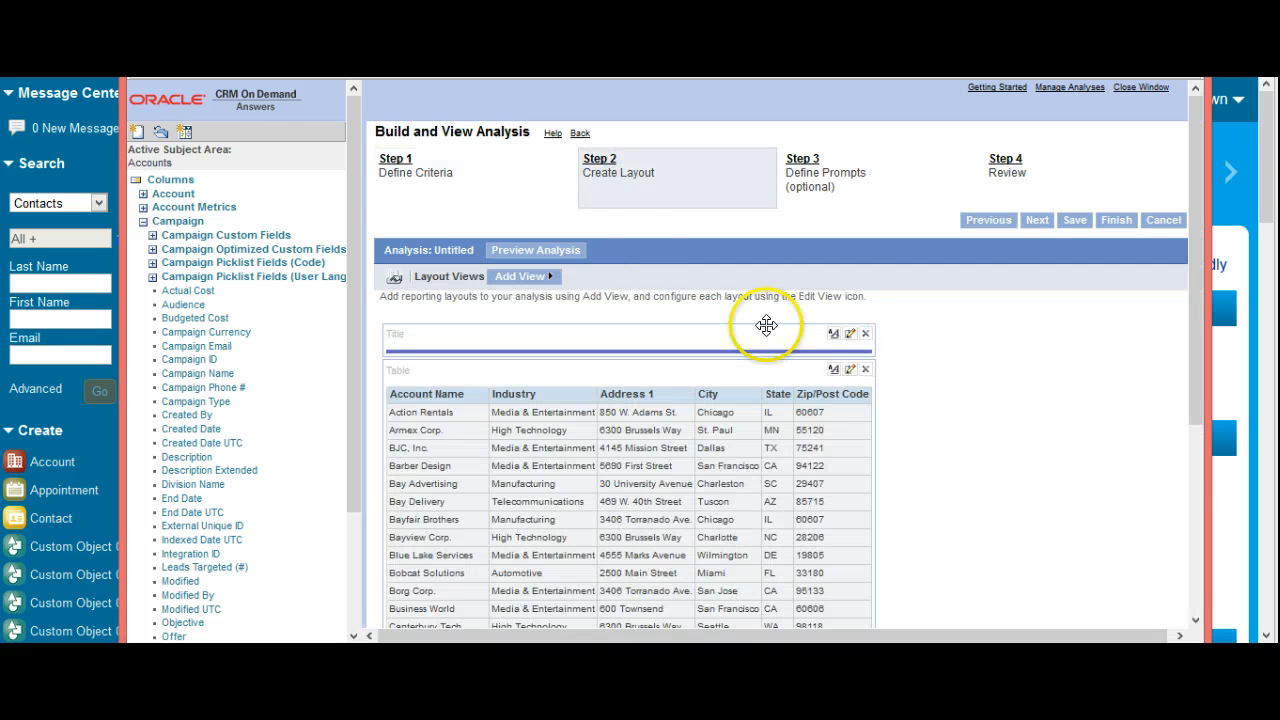
pyautogui.scroll(-5, 932, 386)
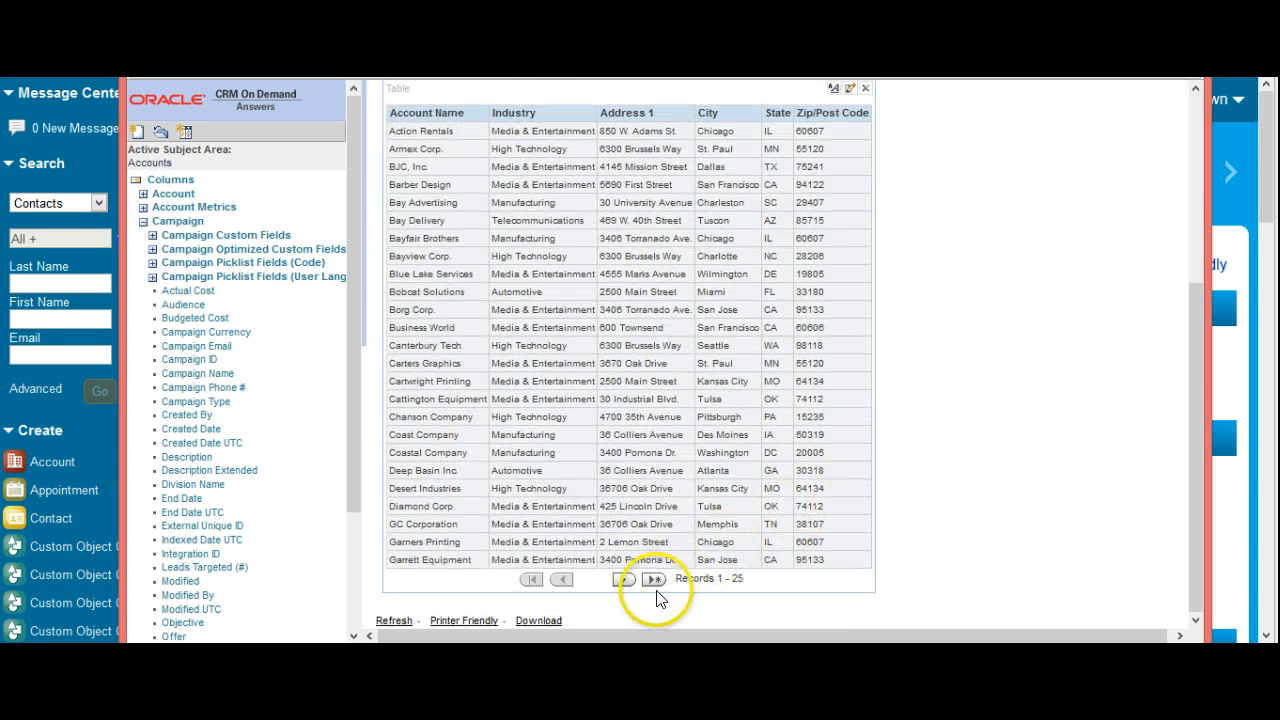
pyautogui.click(653, 579)
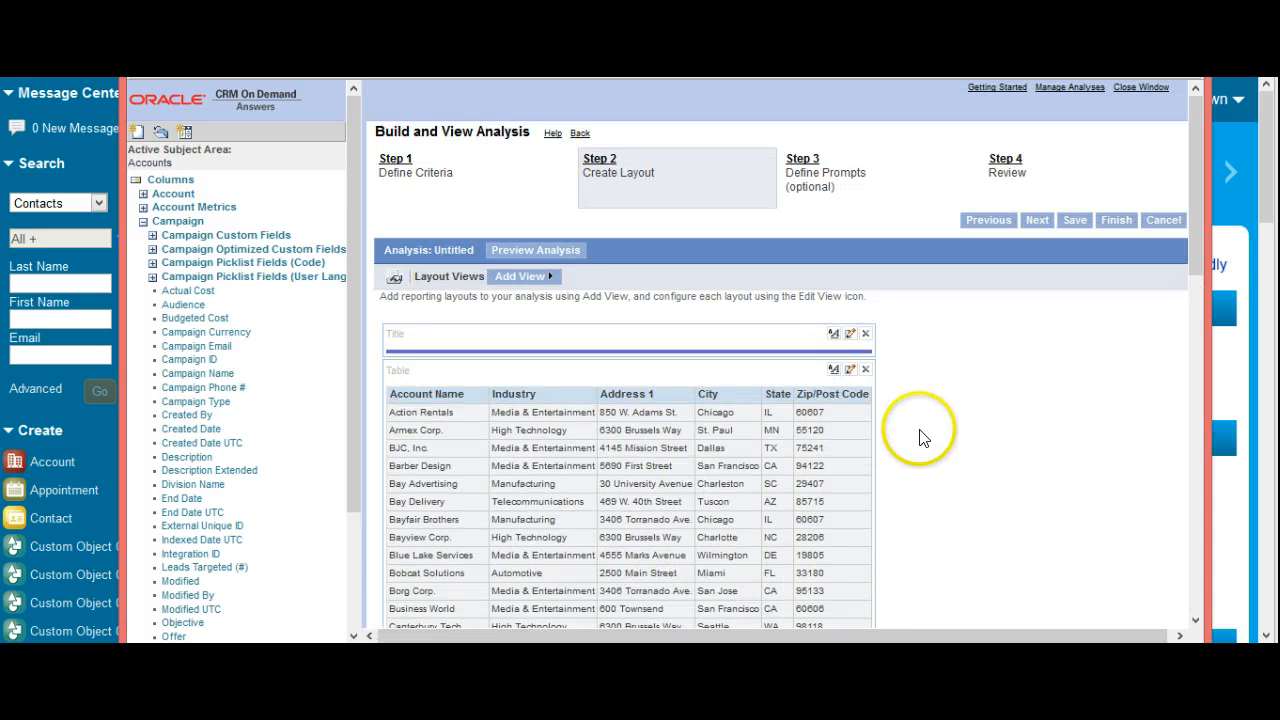
pyautogui.scroll(-10, 920, 437)
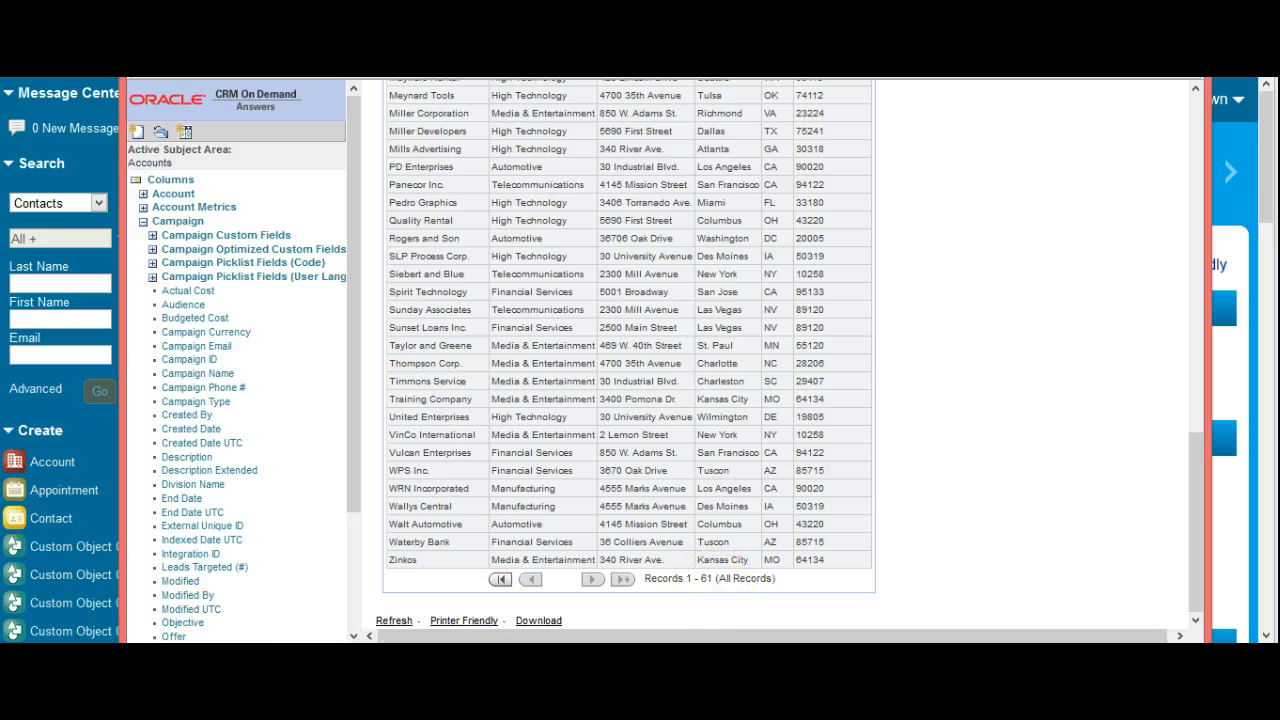
pyautogui.scroll(10, 1060, 380)
# Add the Campaign Name column to the criteria and review all records of the resulting layout table.
pyautogui.click(388, 164)
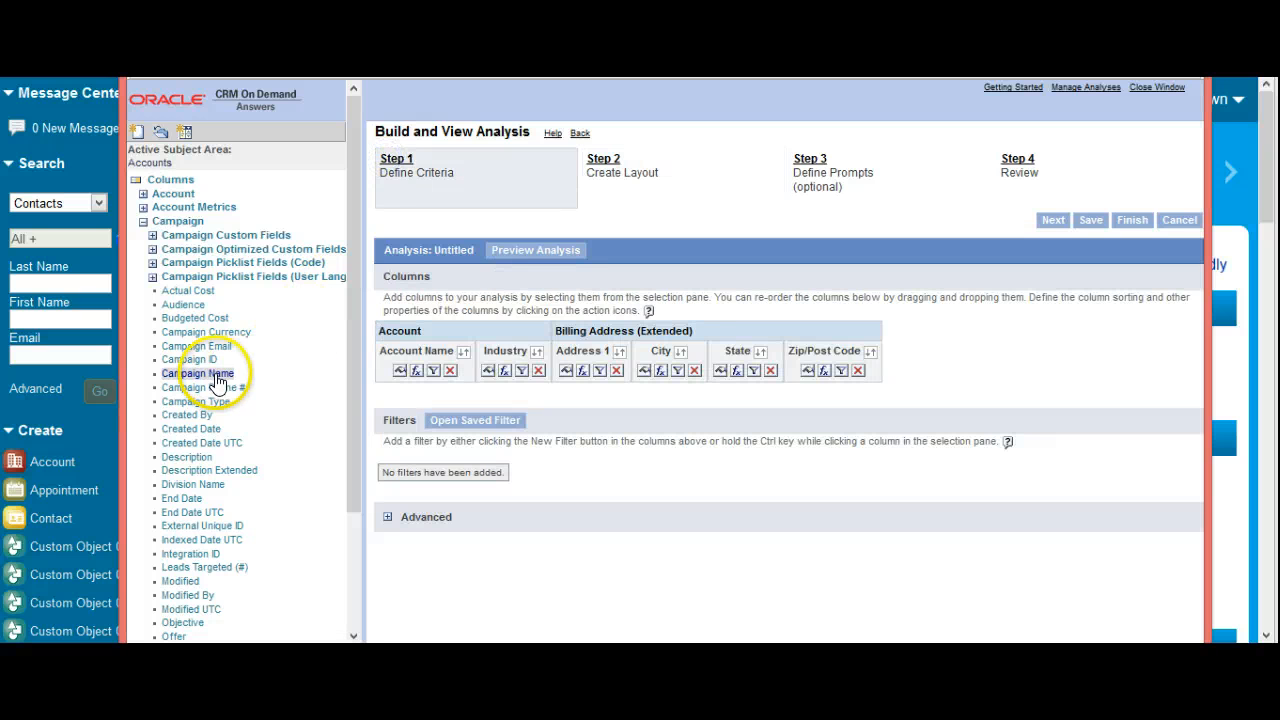
pyautogui.click(218, 375)
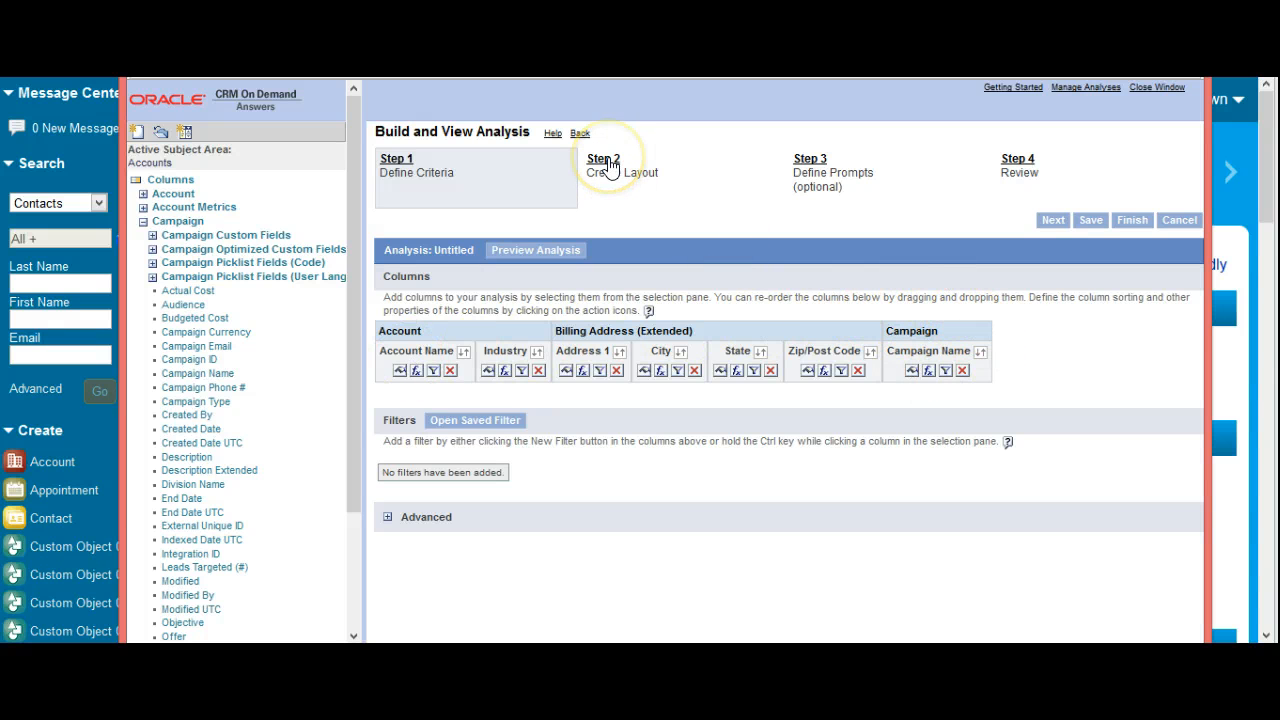
pyautogui.click(607, 165)
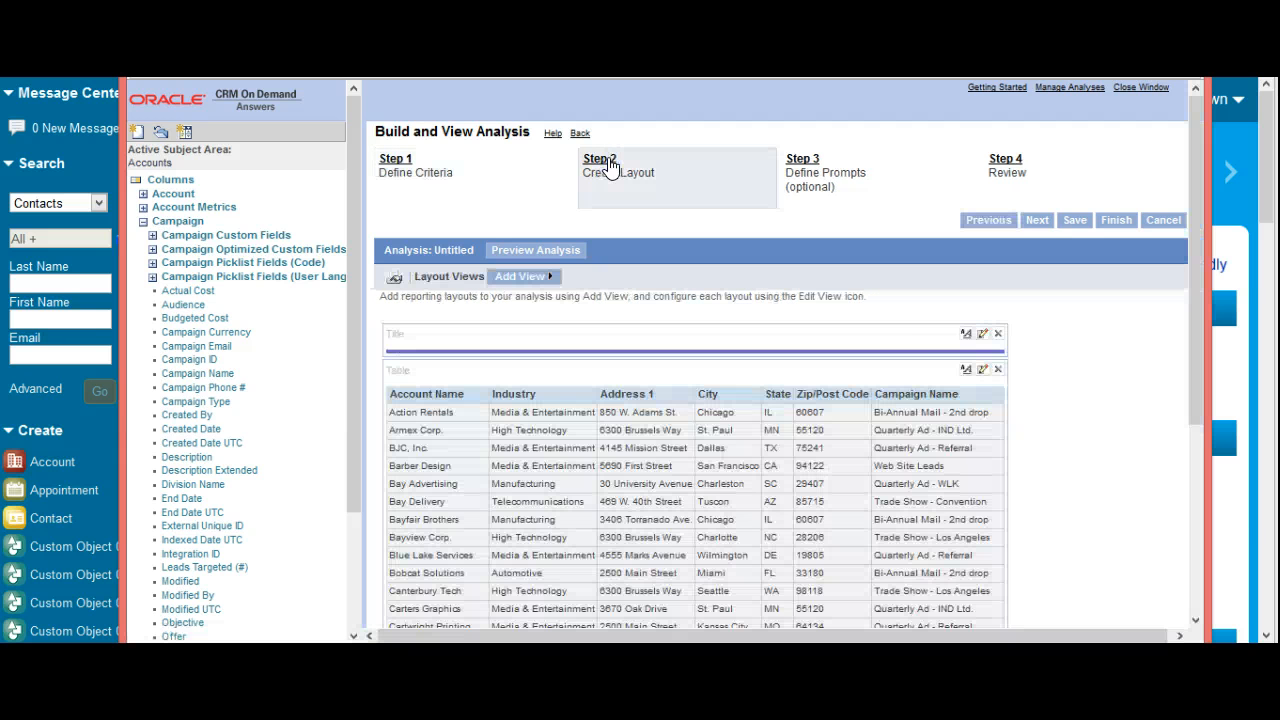
pyautogui.scroll(-5, 907, 325)
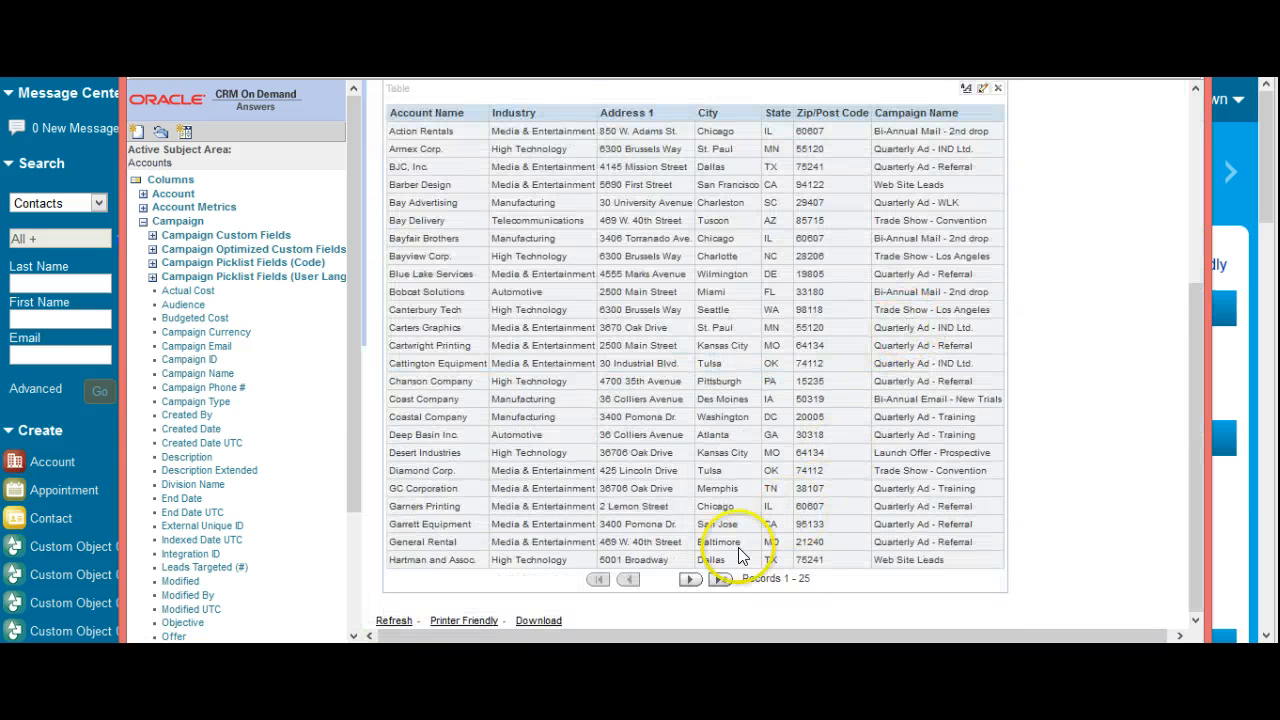
pyautogui.click(720, 578)
pyautogui.scroll(-10, 818, 382)
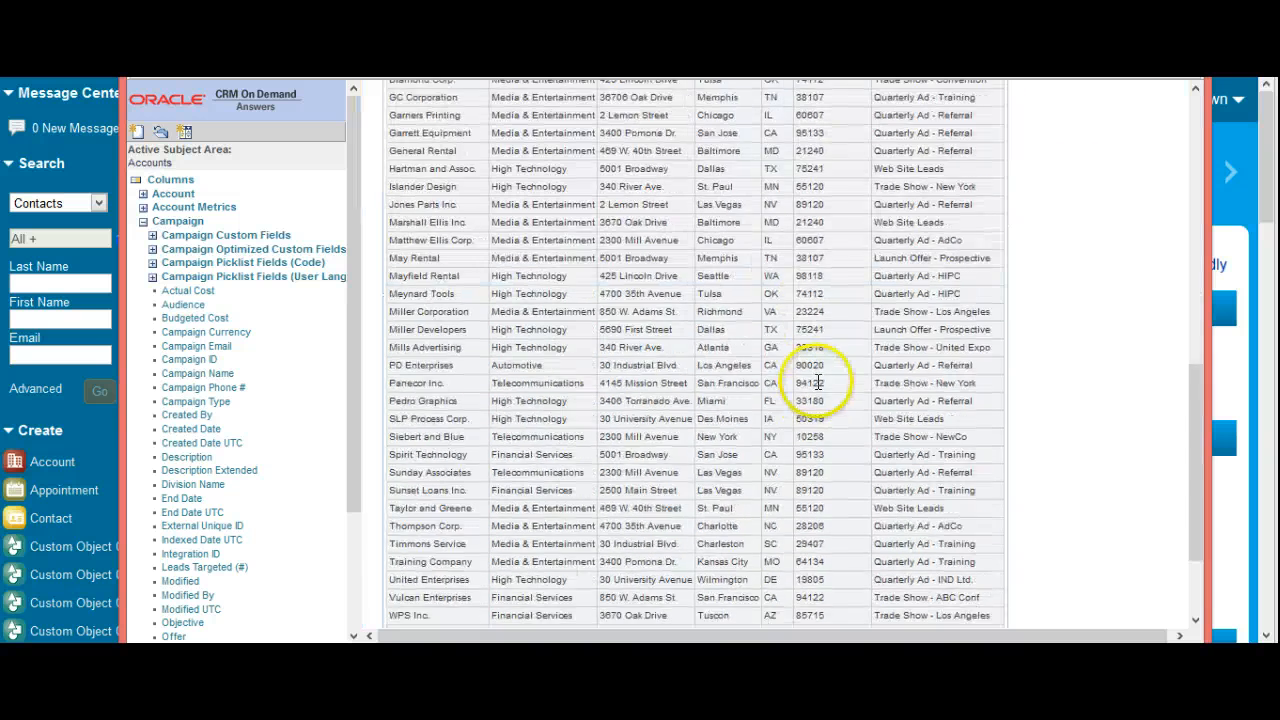
pyautogui.scroll(-3, 818, 382)
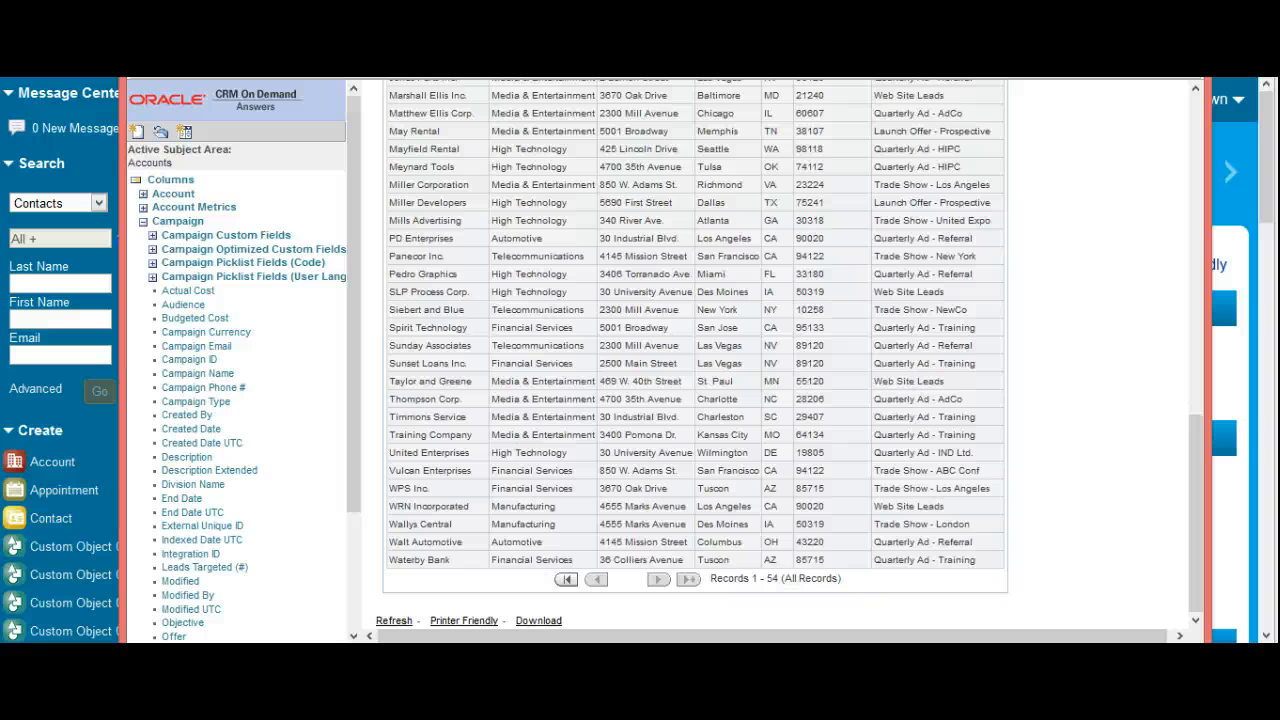
pyautogui.scroll(10, 586, 486)
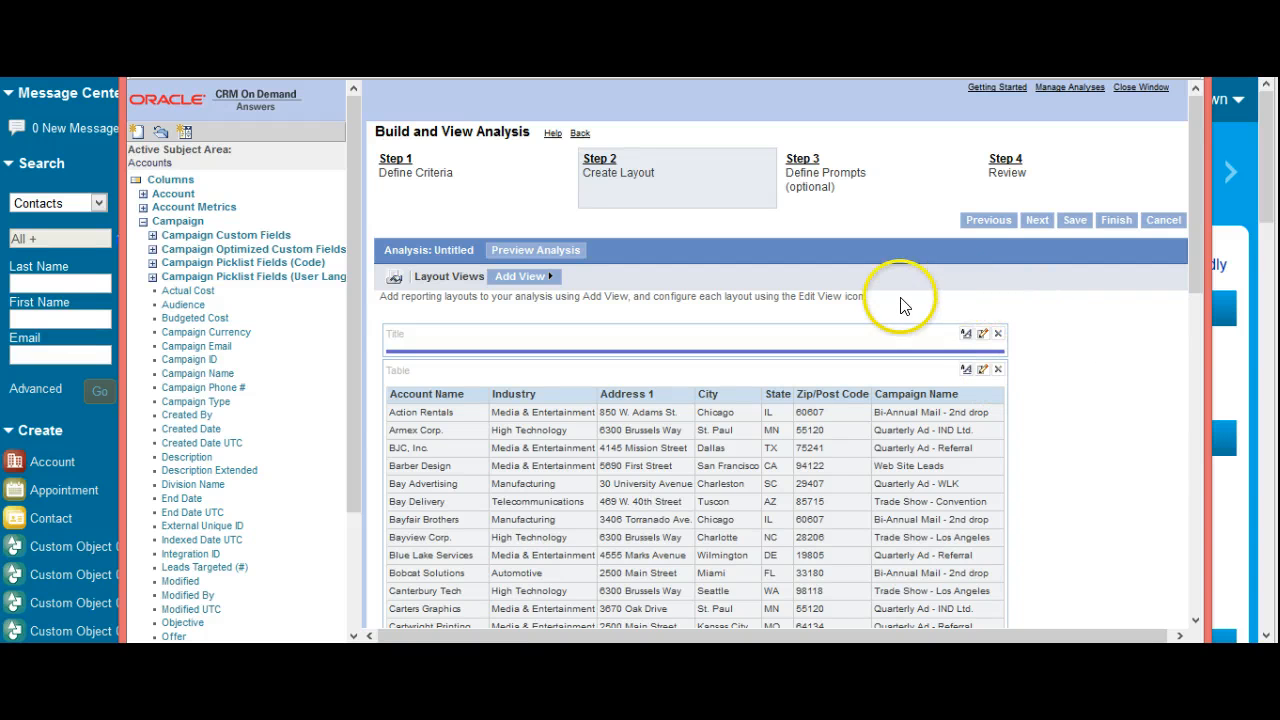
# Return to Define Criteria, remove the Campaign Name column and add it back to the analysis.
pyautogui.click(392, 162)
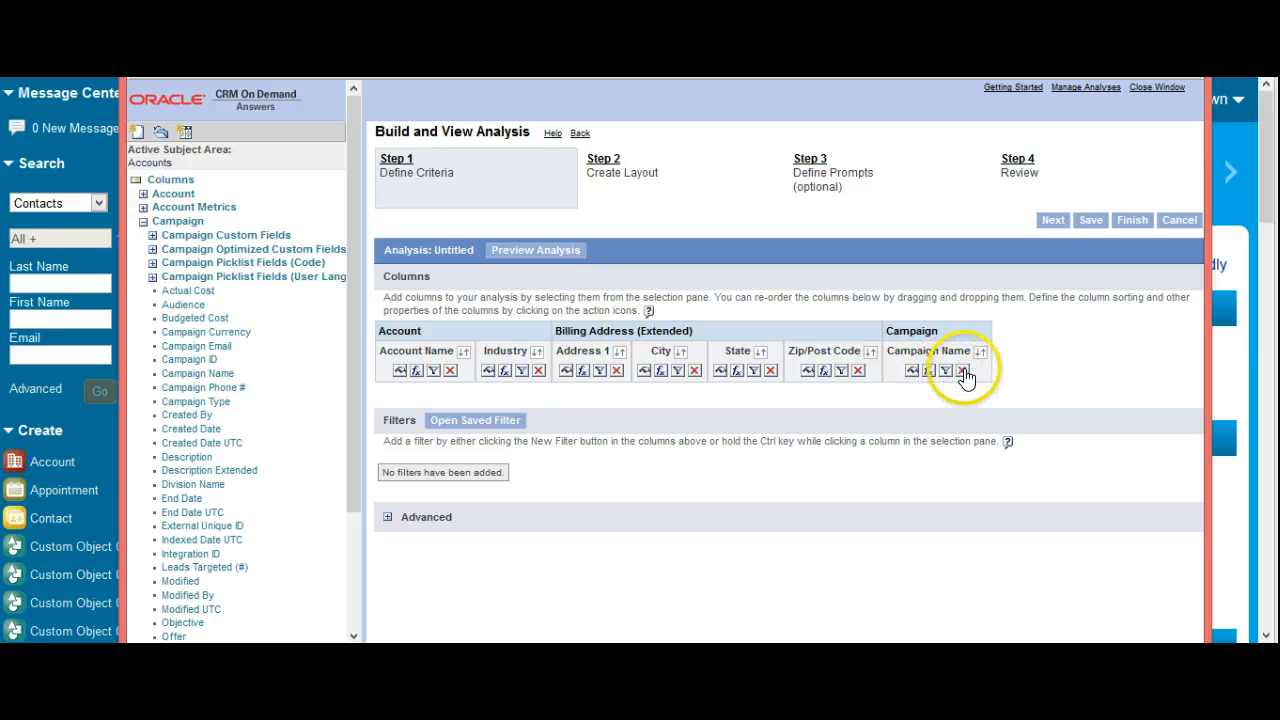
pyautogui.click(963, 372)
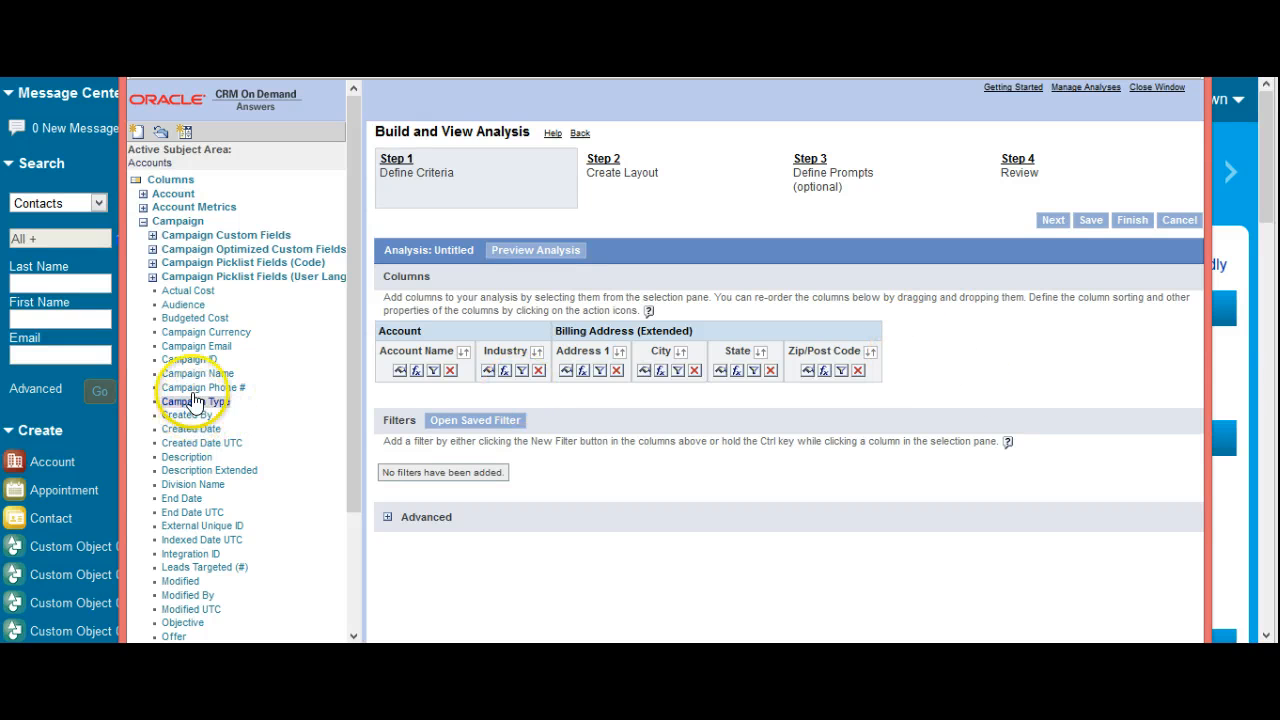
pyautogui.click(196, 376)
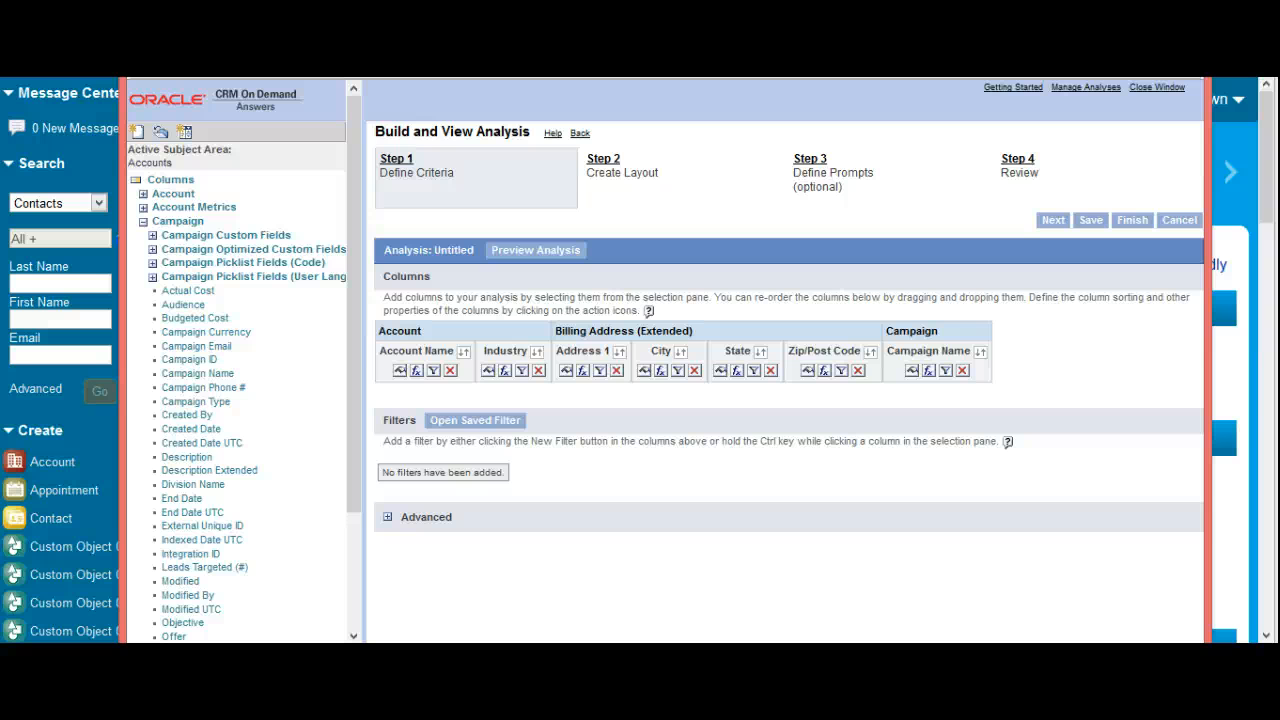
# Combine the analysis with a similar analysis from the Accounts subject area.
pyautogui.click(389, 518)
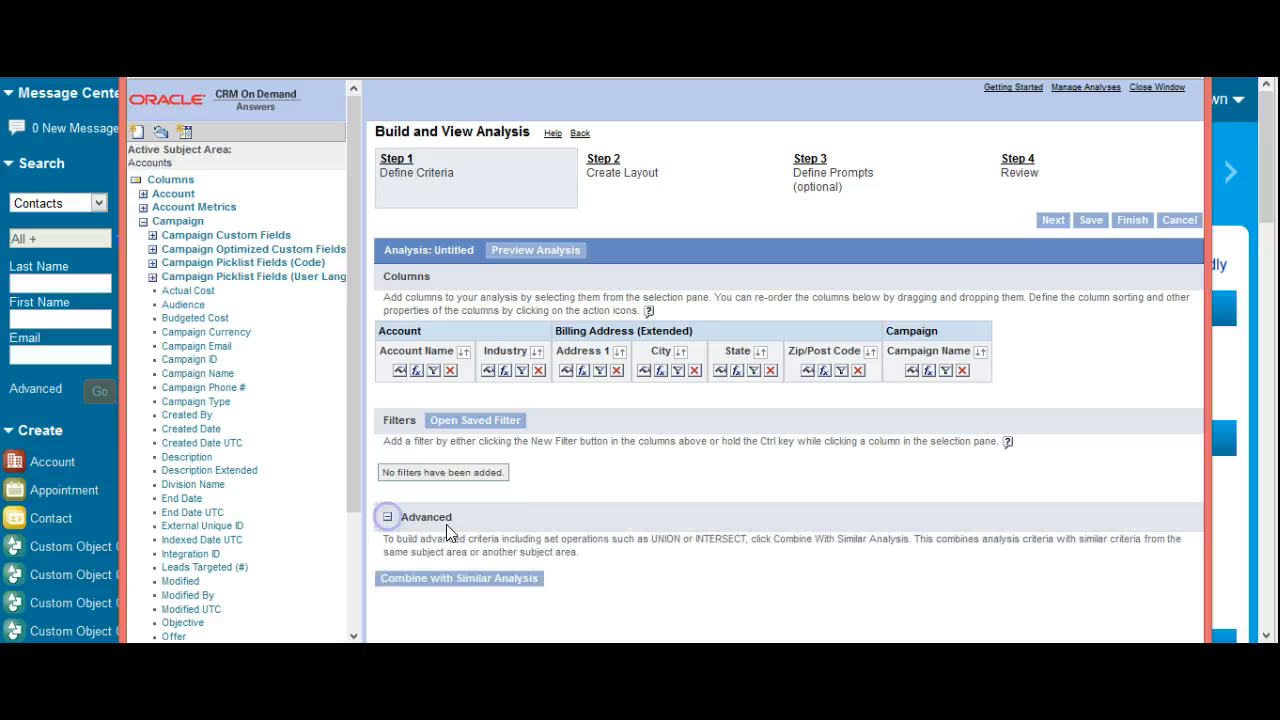
pyautogui.click(529, 578)
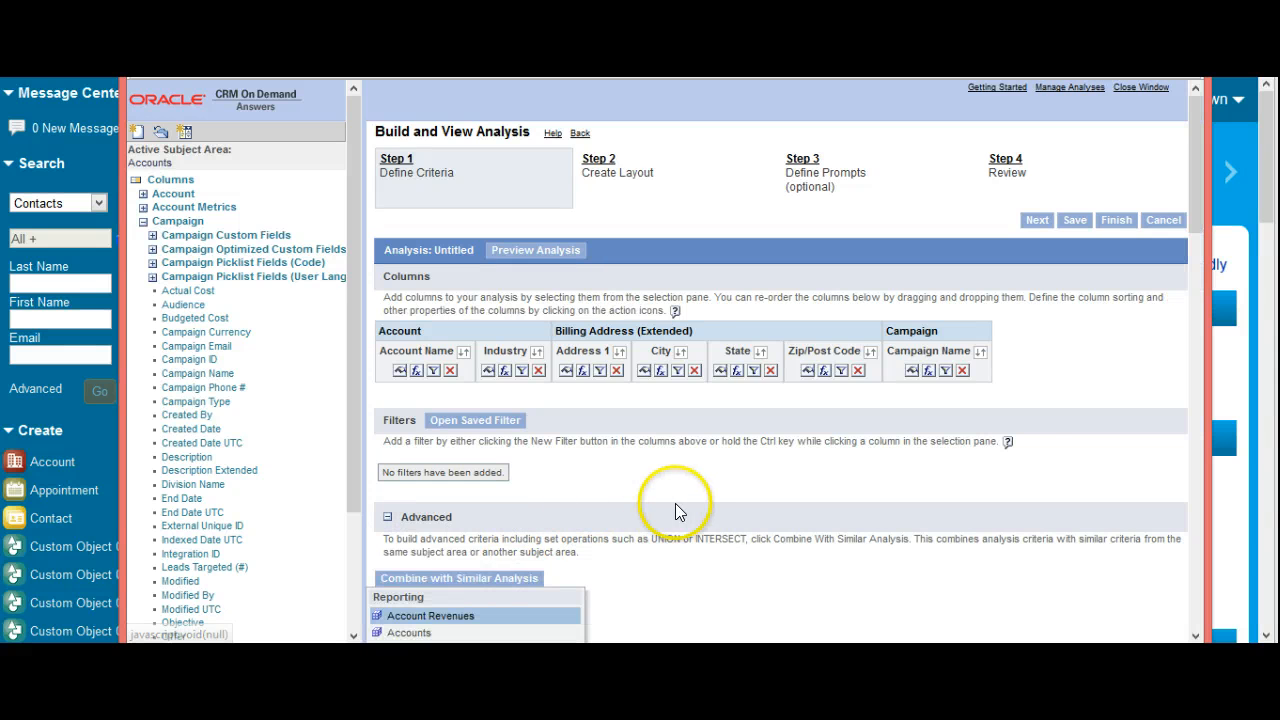
pyautogui.scroll(-3, 675, 508)
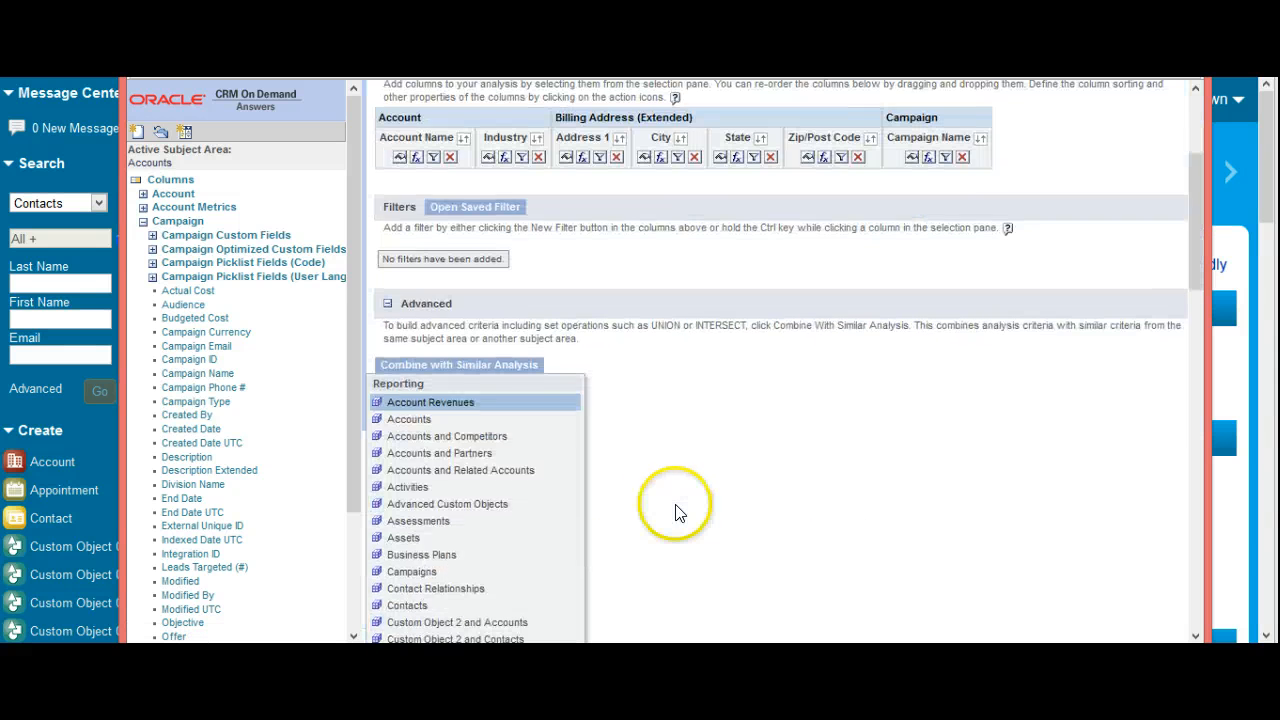
pyautogui.click(420, 419)
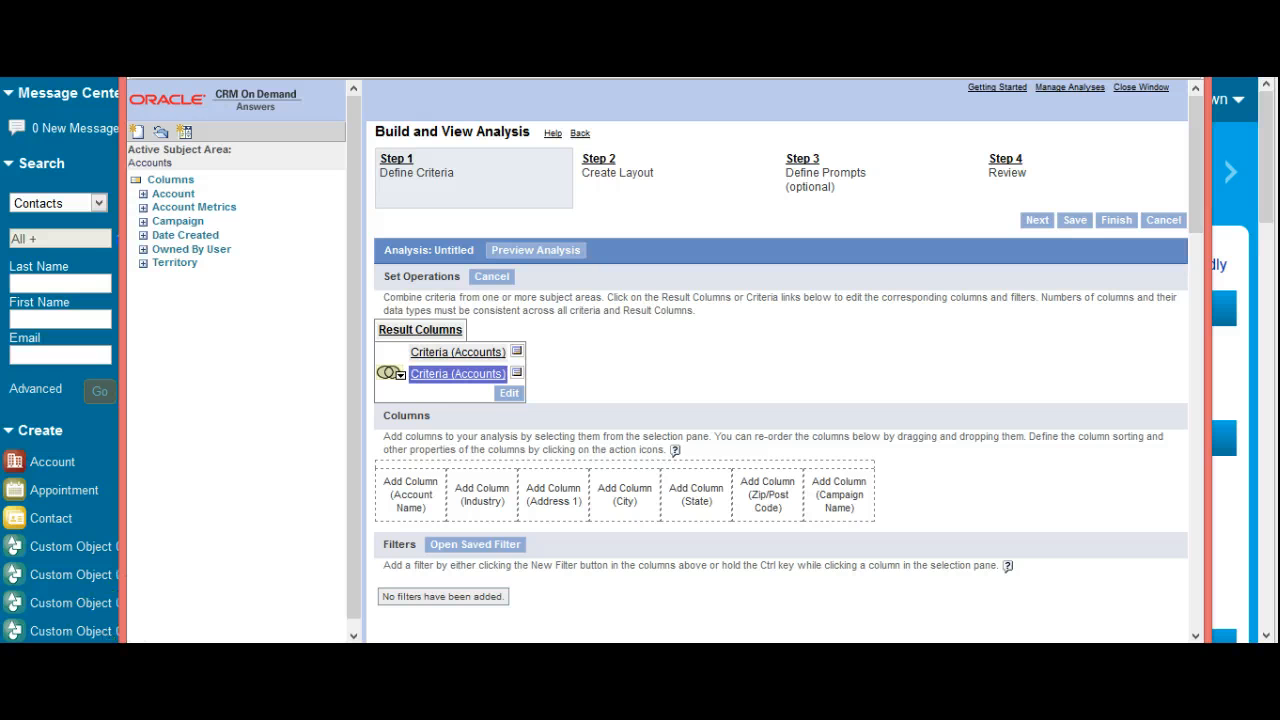
# Copy the first Accounts criteria and paste it into the set operations as another criteria.
pyautogui.click(517, 352)
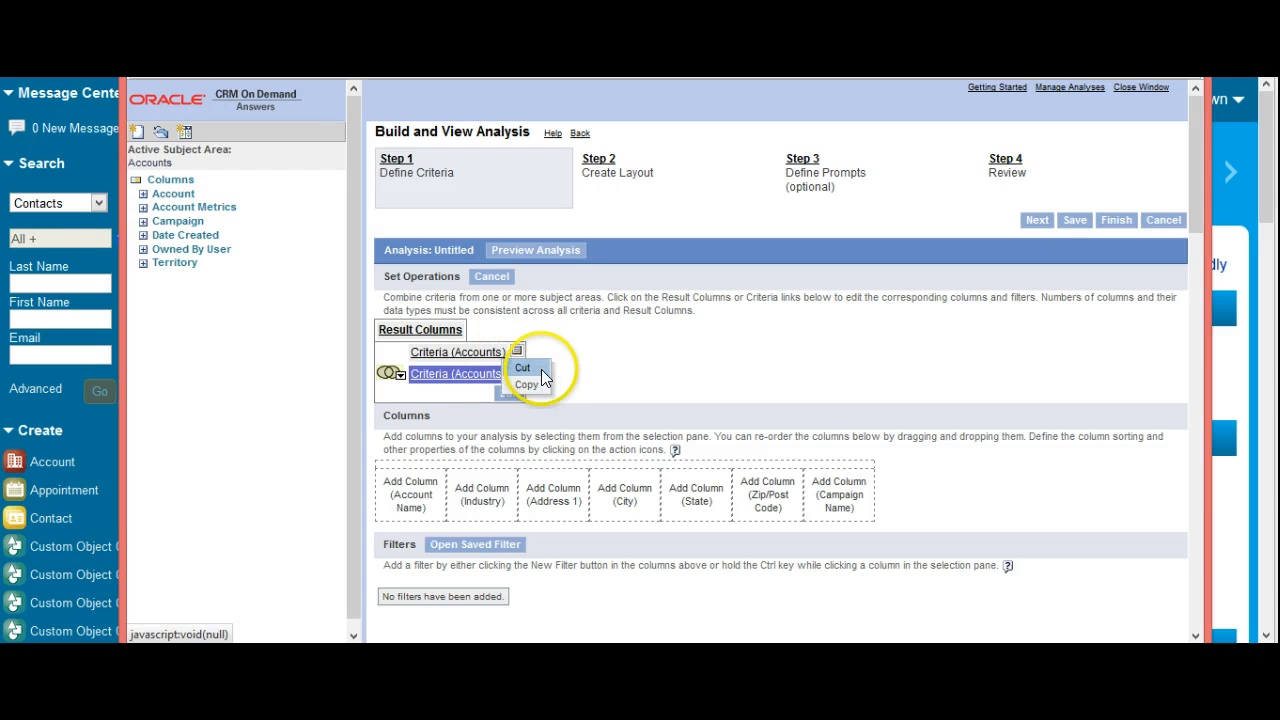
pyautogui.click(542, 384)
pyautogui.click(517, 352)
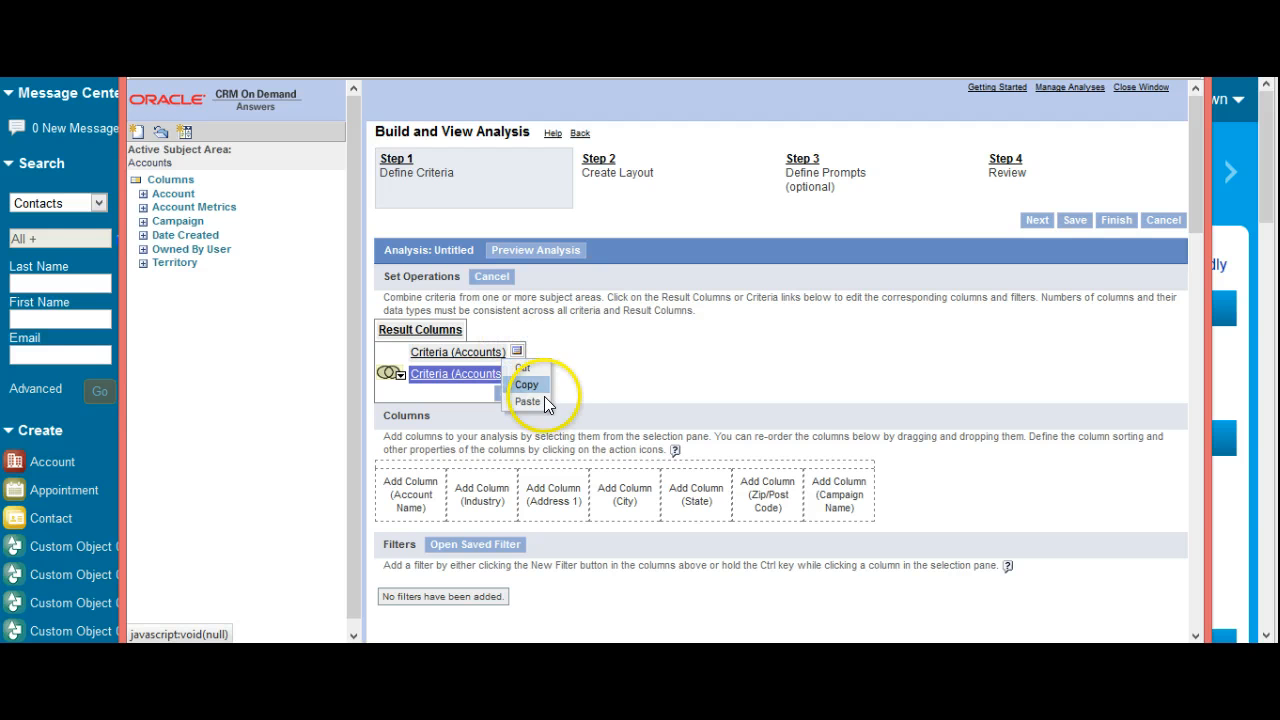
pyautogui.click(527, 401)
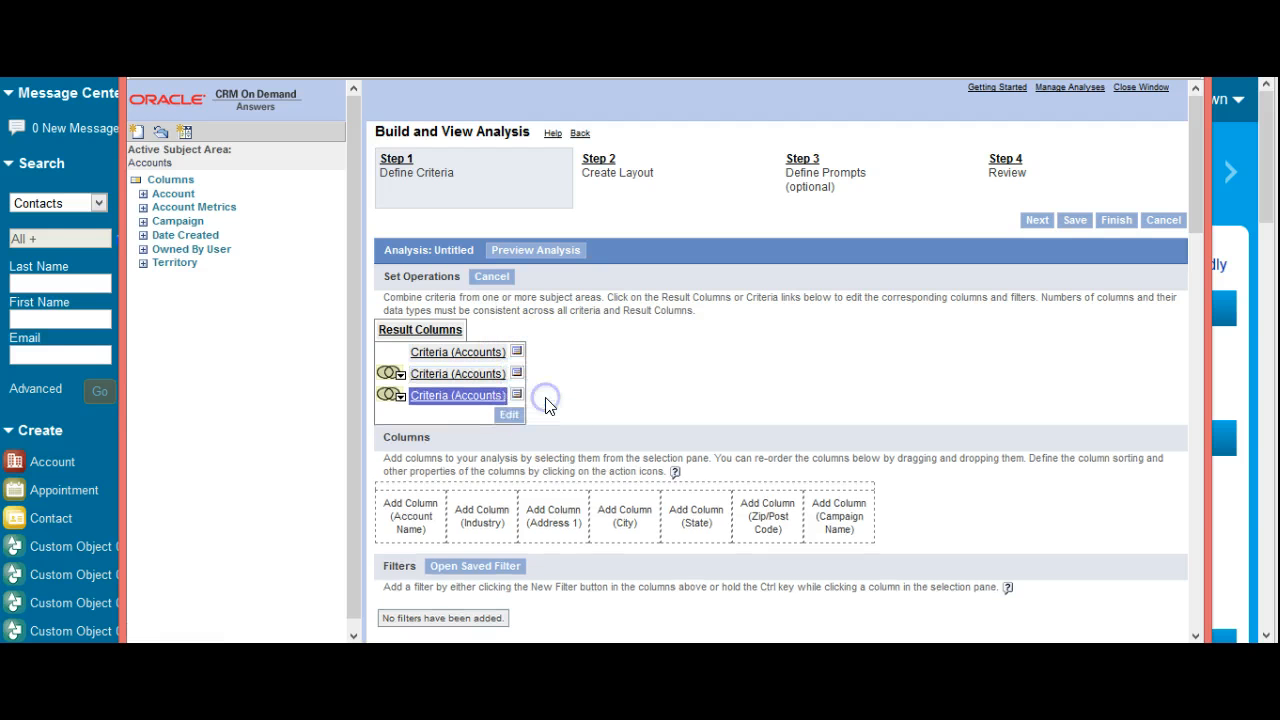
# Check the columns of the first two Accounts criteria and cut the third Accounts criteria from the set operations.
pyautogui.click(483, 373)
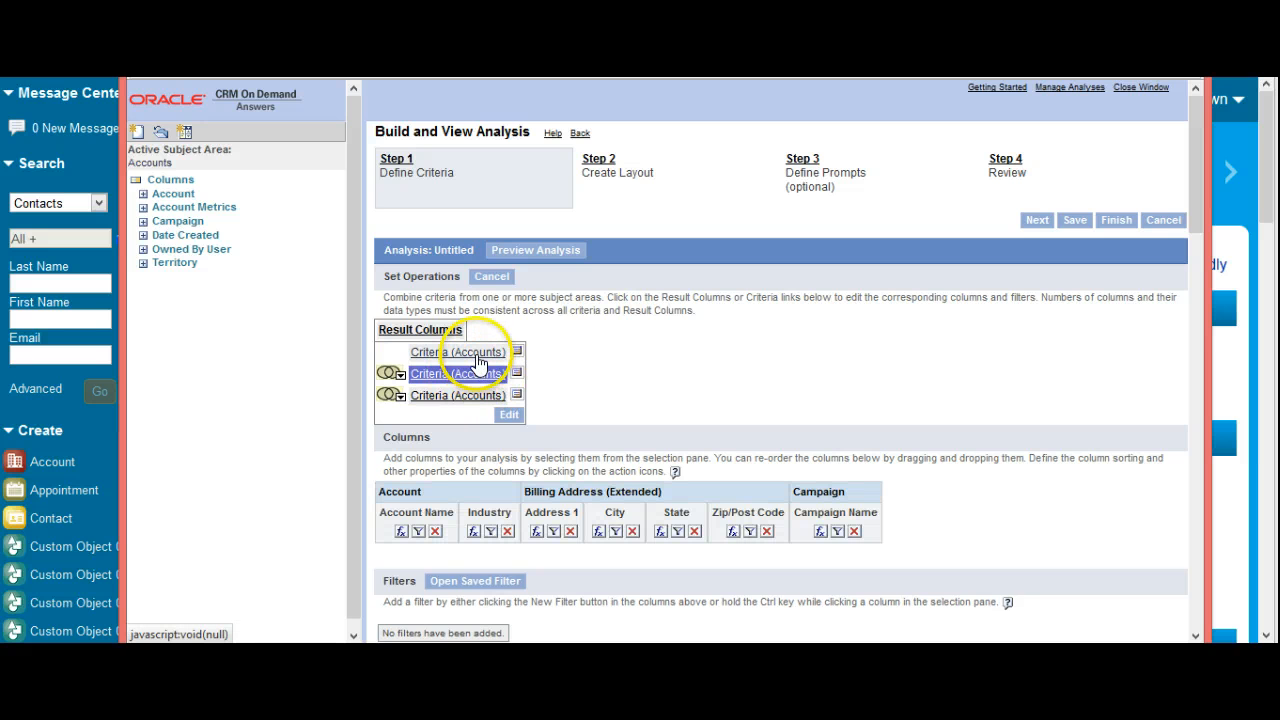
pyautogui.click(477, 355)
pyautogui.click(479, 375)
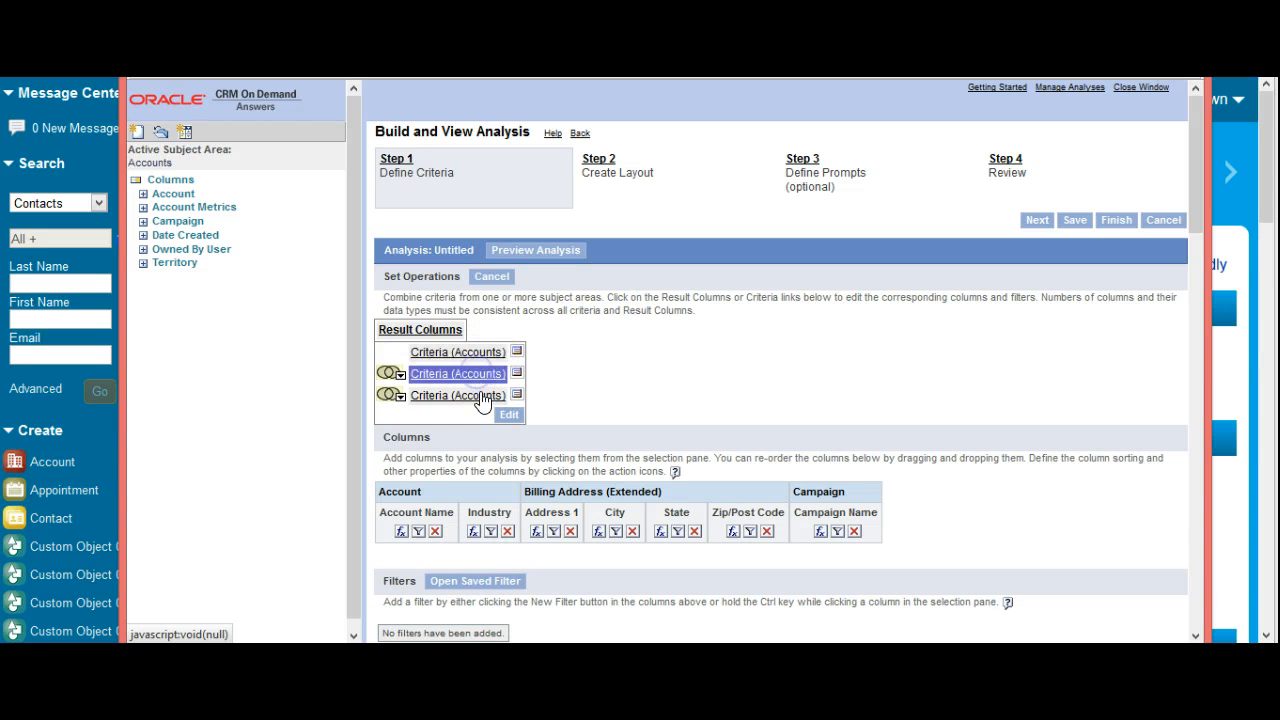
pyautogui.click(510, 413)
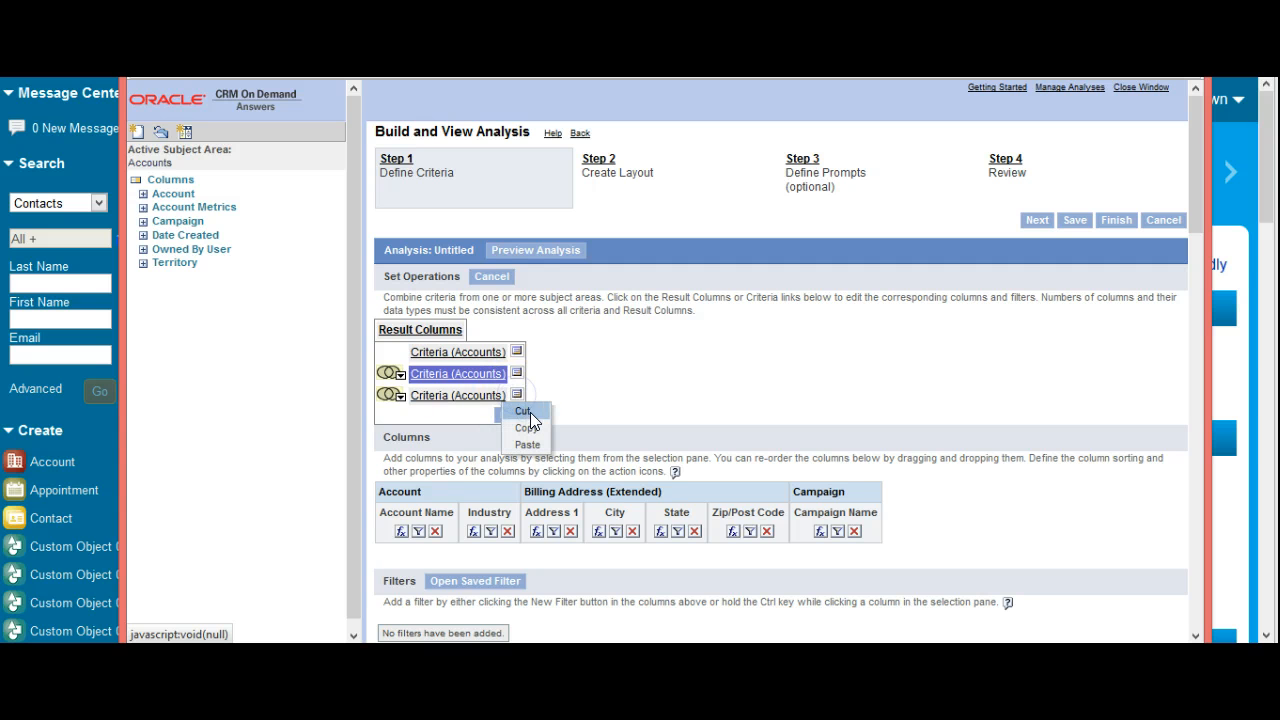
pyautogui.click(527, 412)
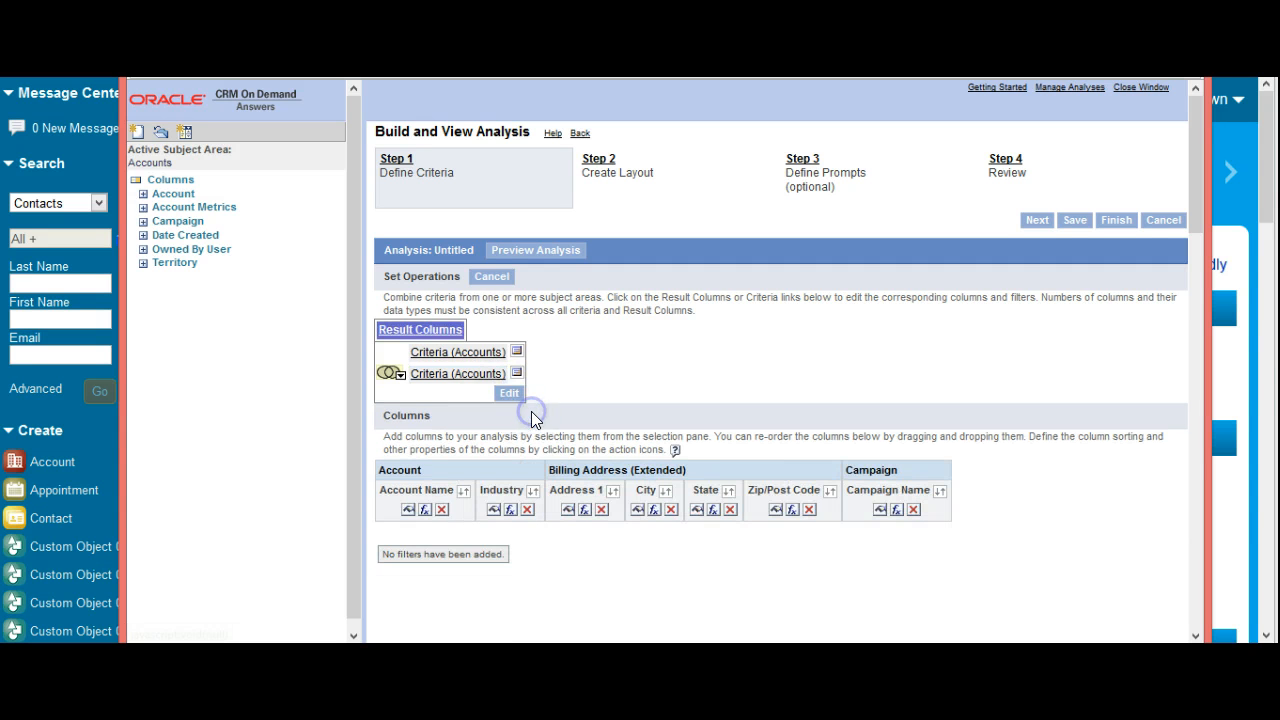
# Remove the Campaign Name column from the second Accounts criteria and add it back from the Campaign folder.
pyautogui.click(475, 378)
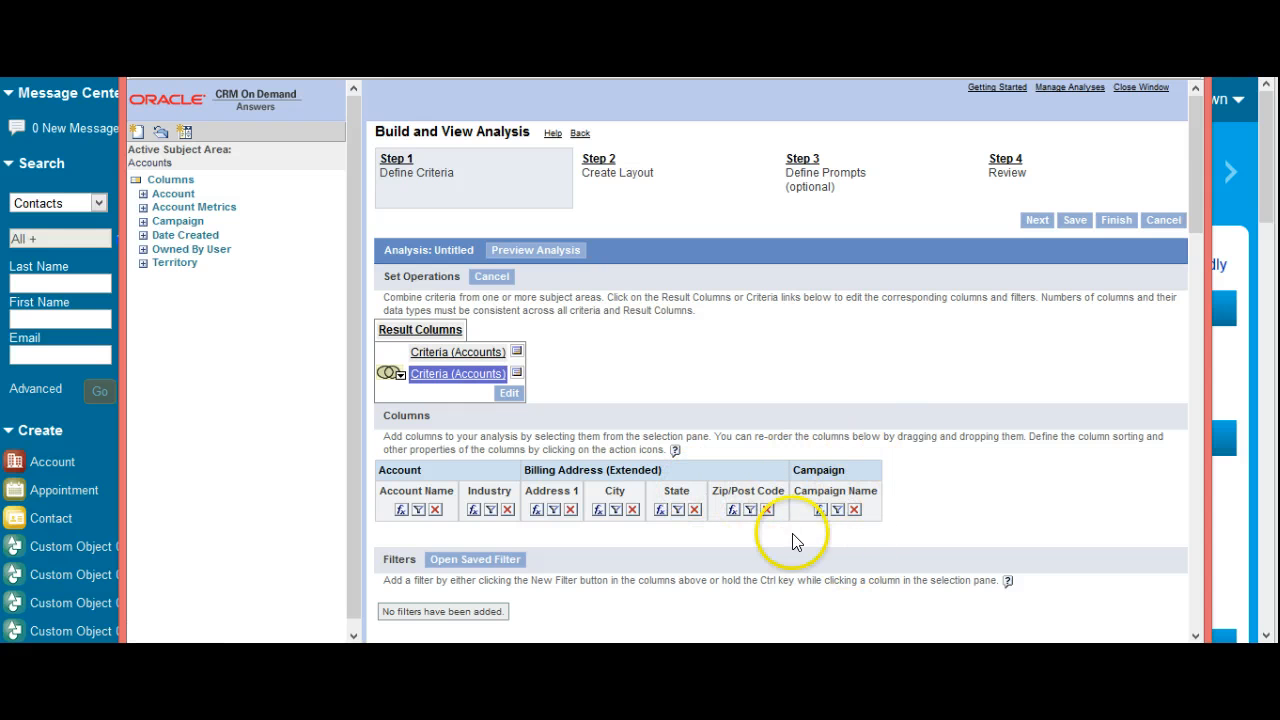
pyautogui.click(855, 510)
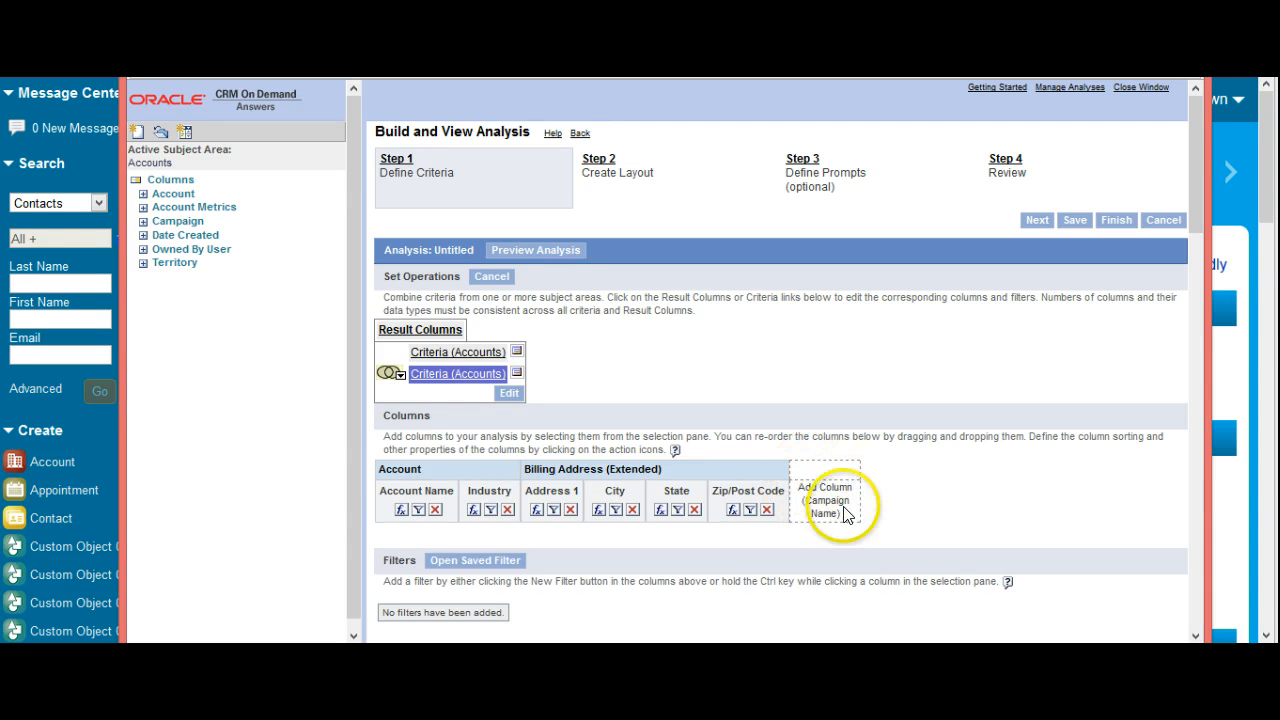
pyautogui.click(143, 221)
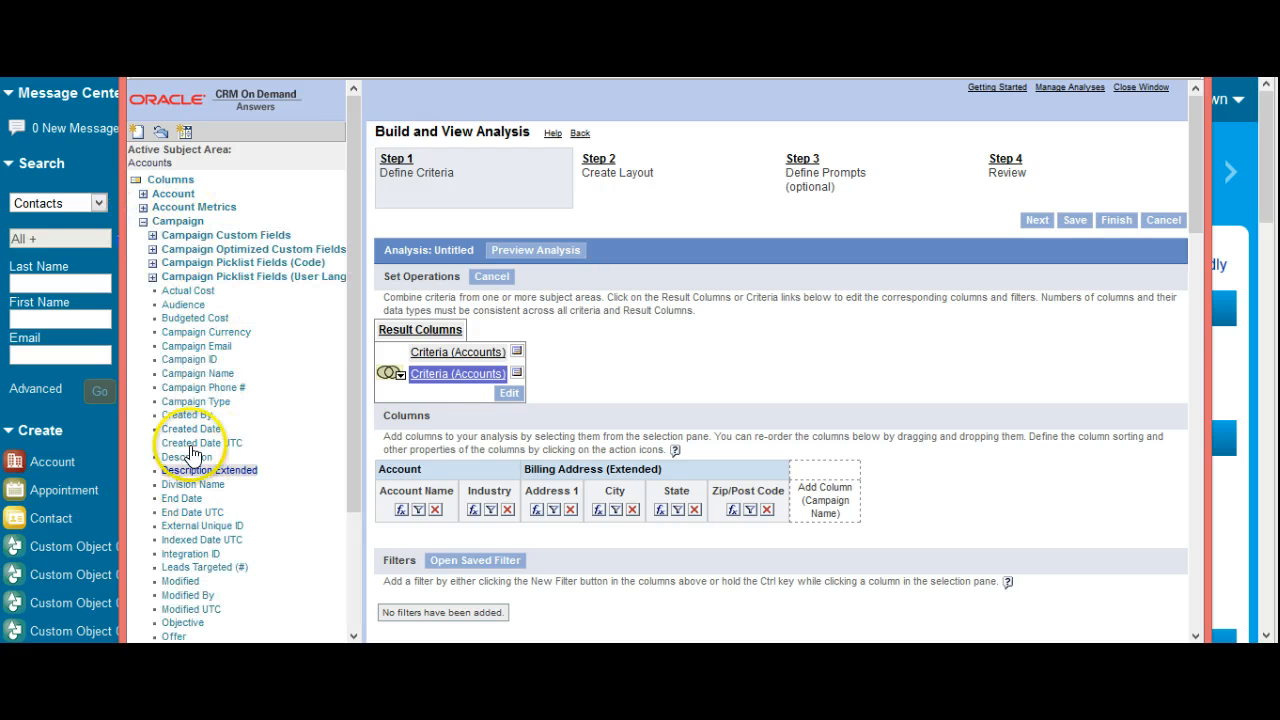
pyautogui.click(197, 373)
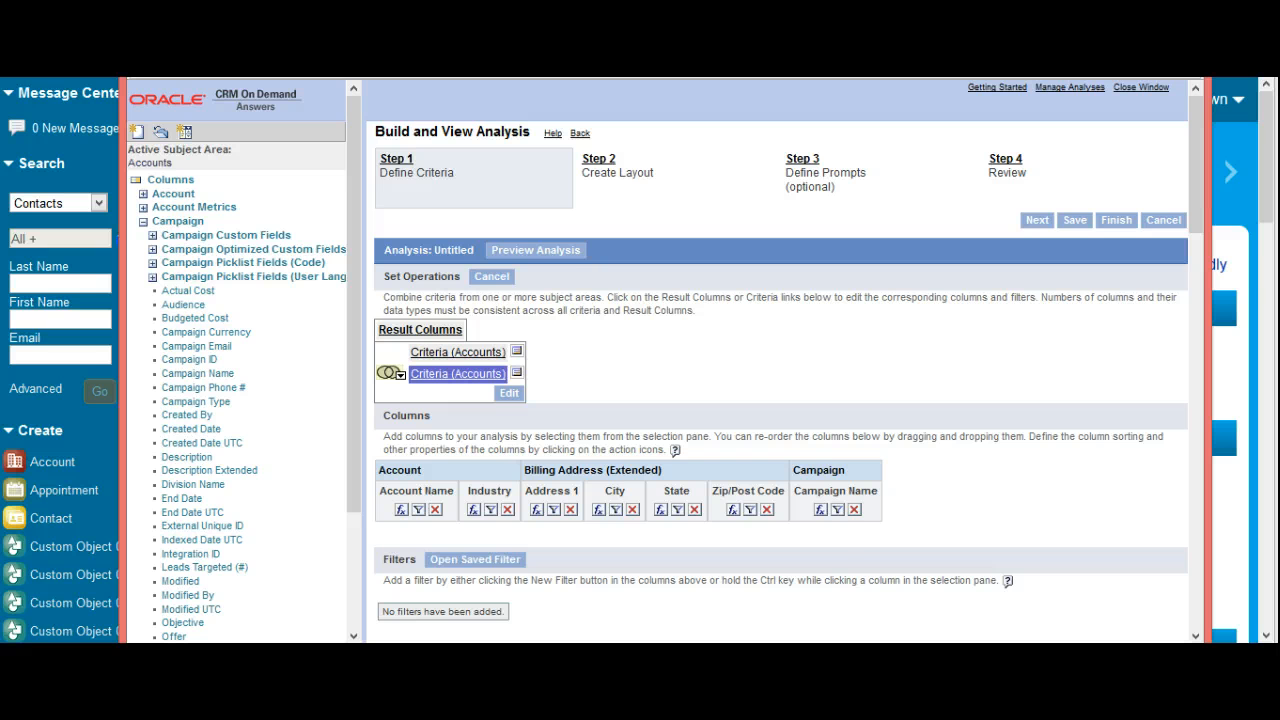
# Replace the Campaign Name column formula in the second Accounts criteria with an empty string ('').
pyautogui.click(820, 512)
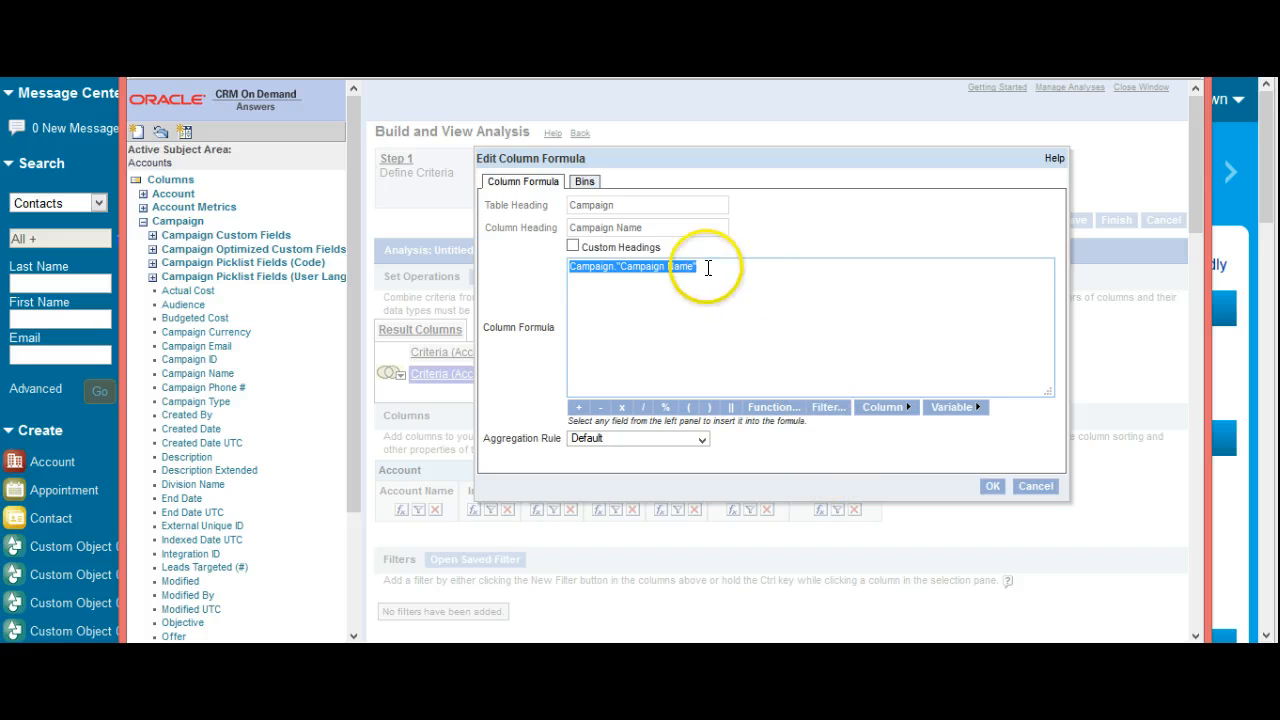
pyautogui.write('1')
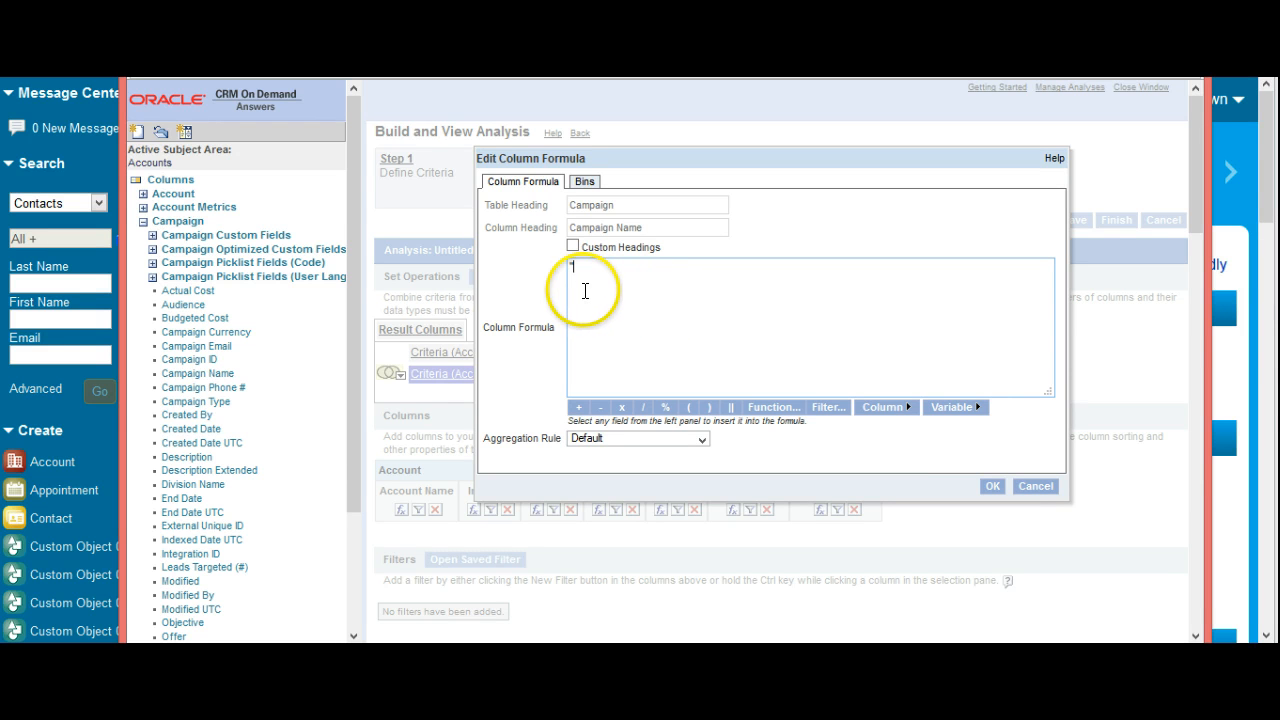
pyautogui.click(994, 488)
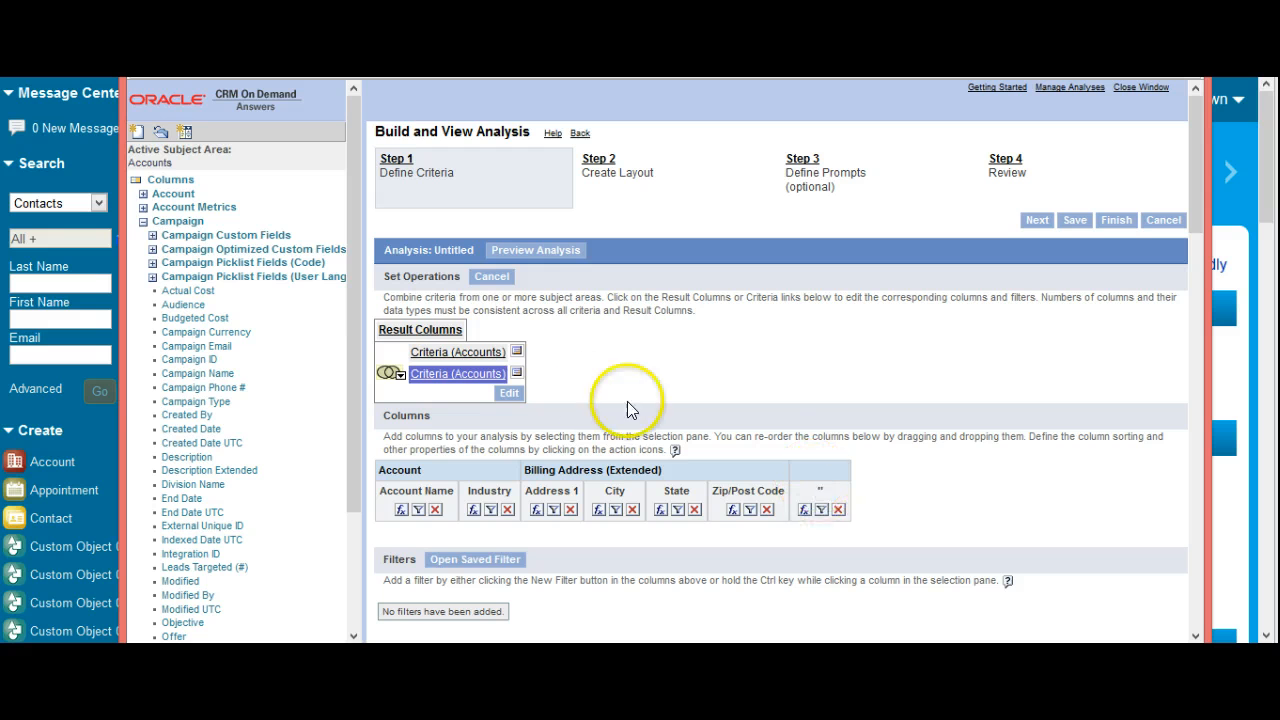
# Compare the columns of both Accounts criteria and examine the Campaign Name values in the combined layout table.
pyautogui.click(485, 354)
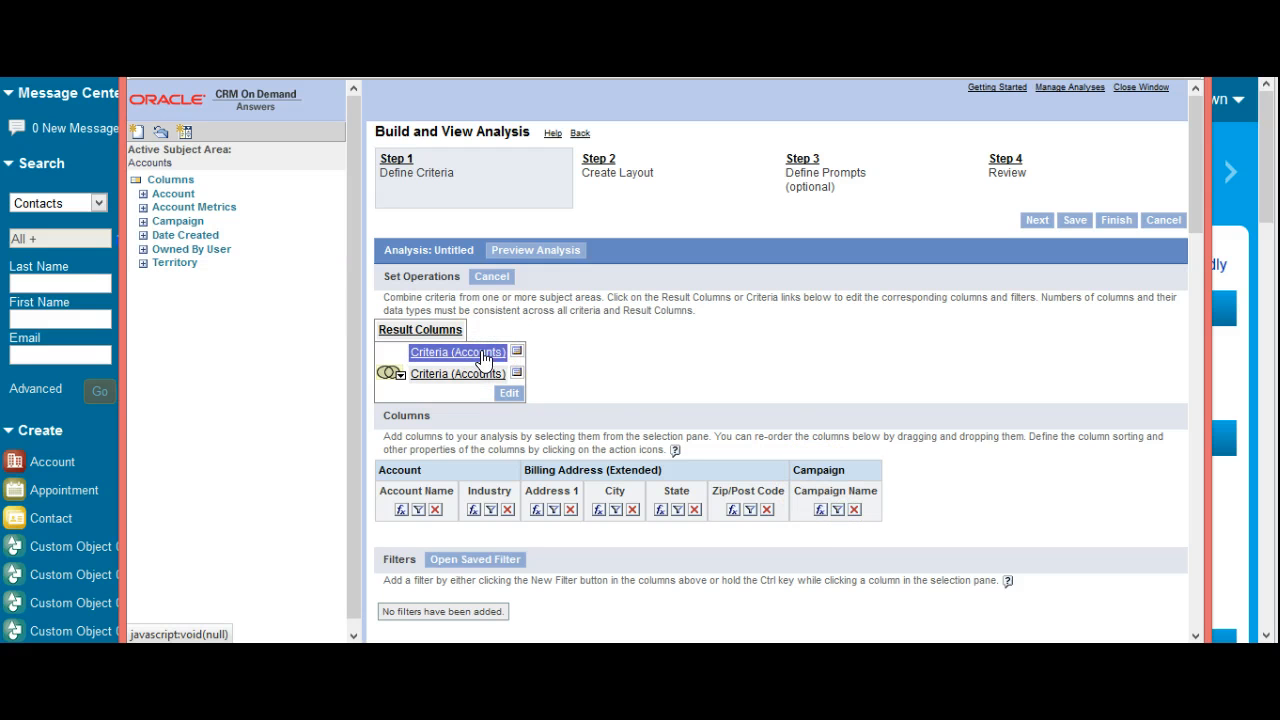
pyautogui.click(458, 374)
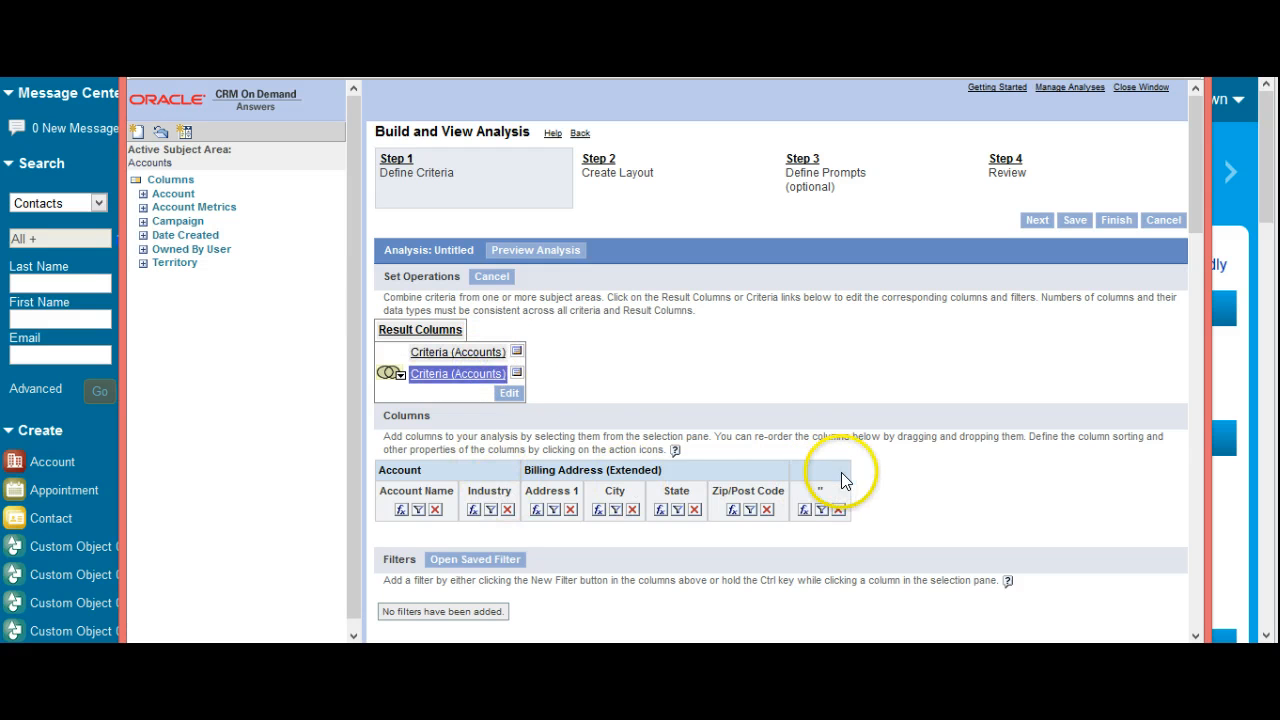
pyautogui.click(600, 160)
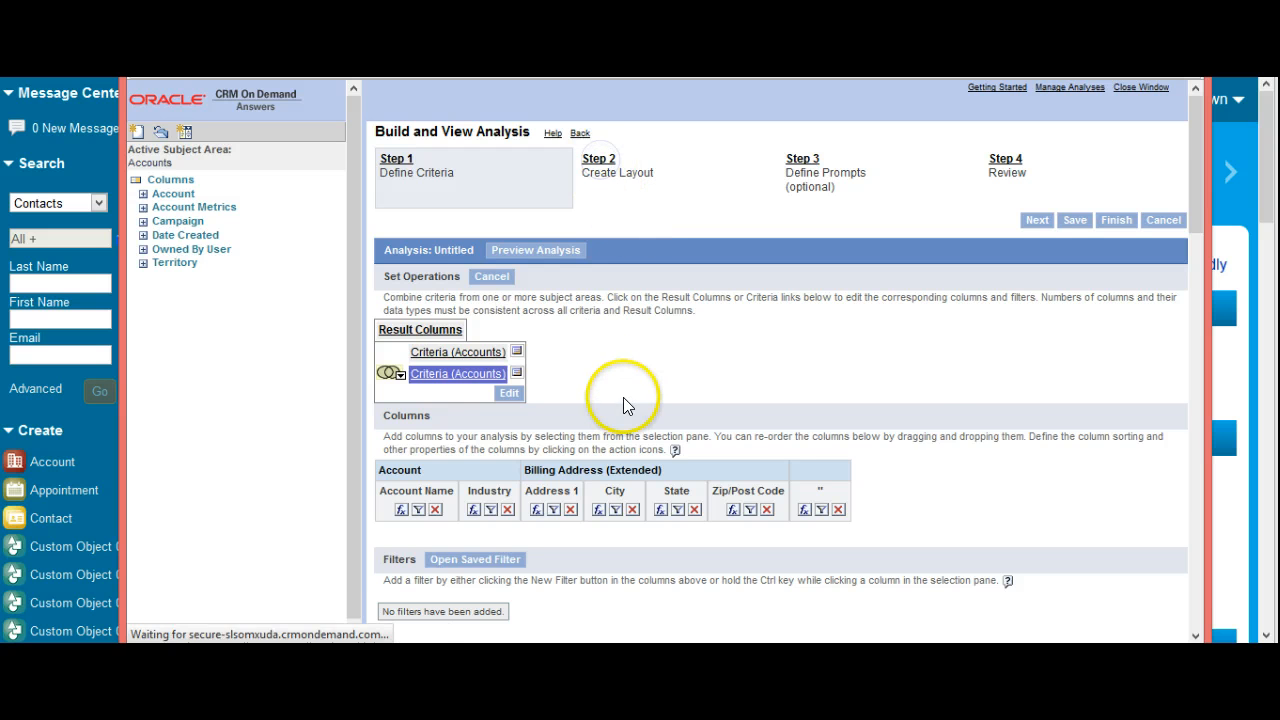
pyautogui.scroll(-5, 917, 431)
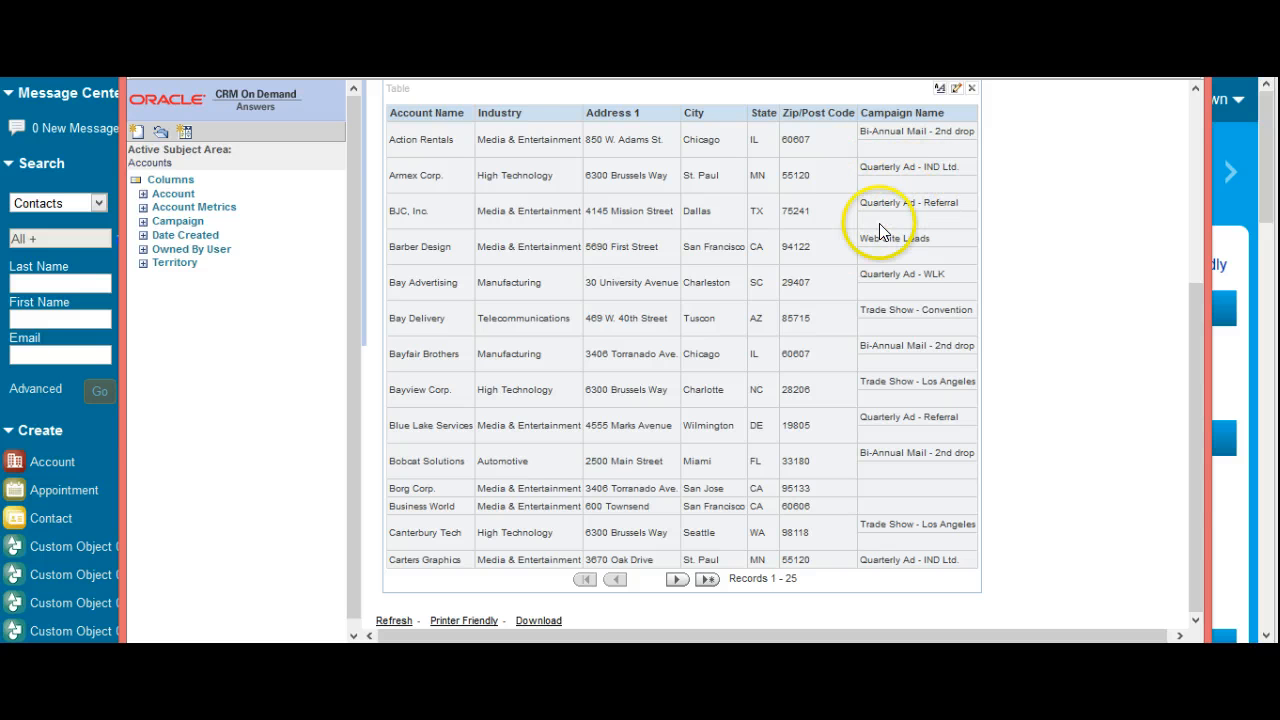
pyautogui.scroll(3, 714, 177)
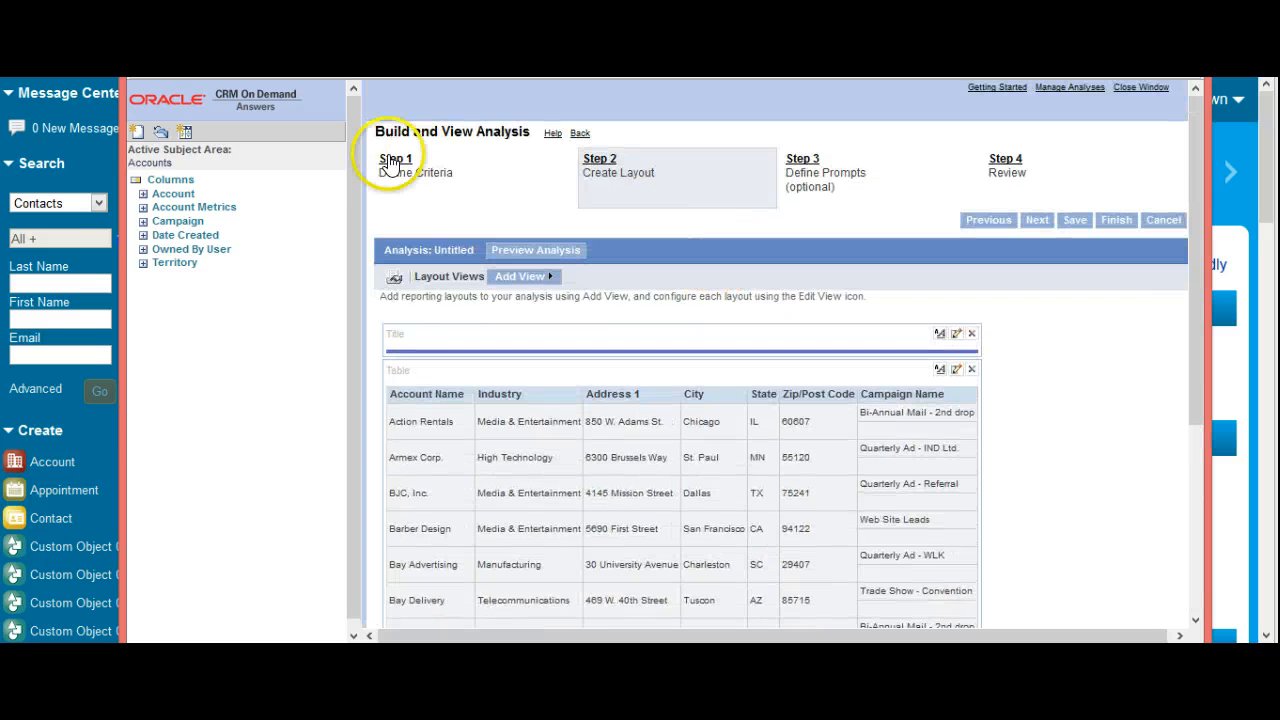
# Return to Define Criteria, copy the first Accounts criteria and paste it as a third criteria.
pyautogui.click(388, 160)
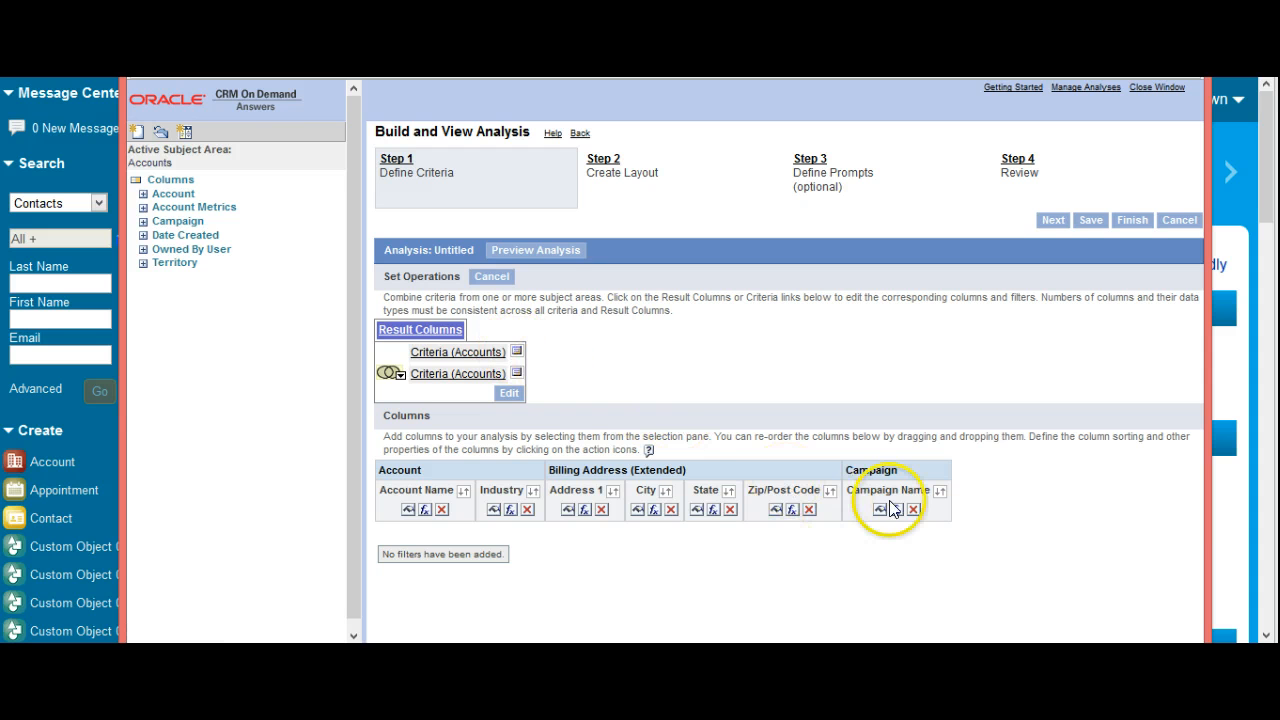
pyautogui.click(518, 353)
pyautogui.click(540, 386)
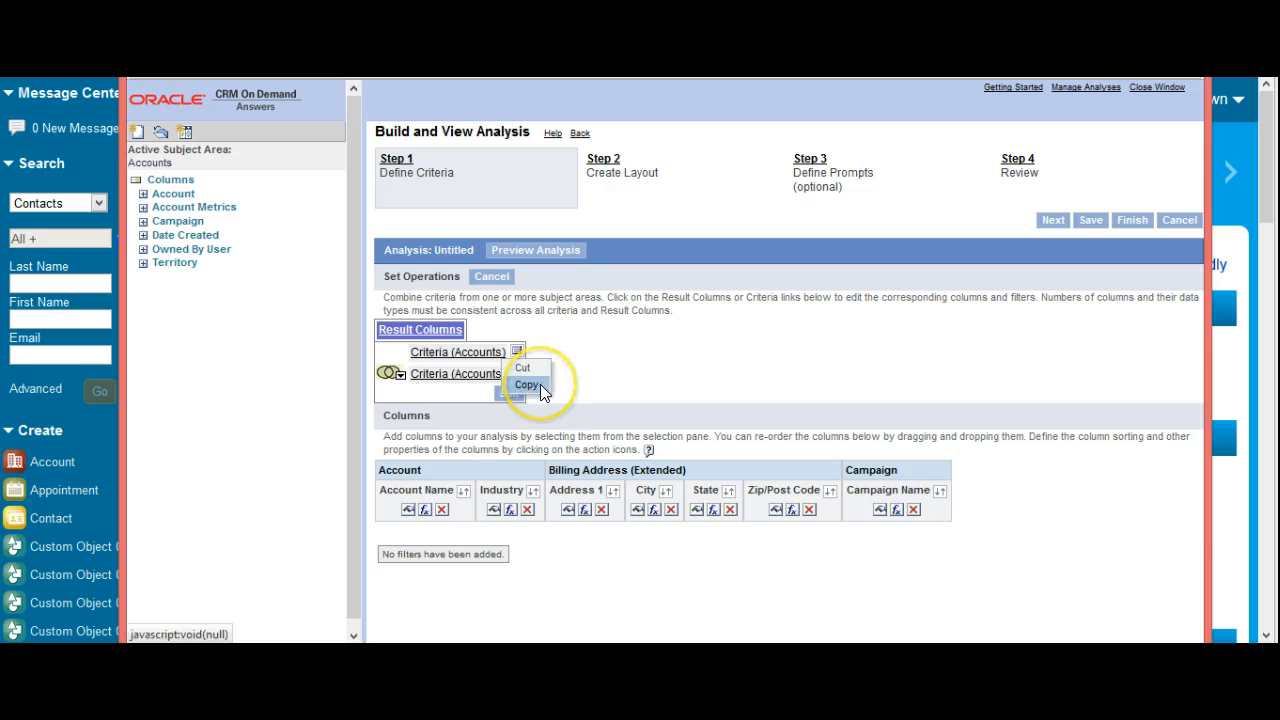
pyautogui.click(518, 374)
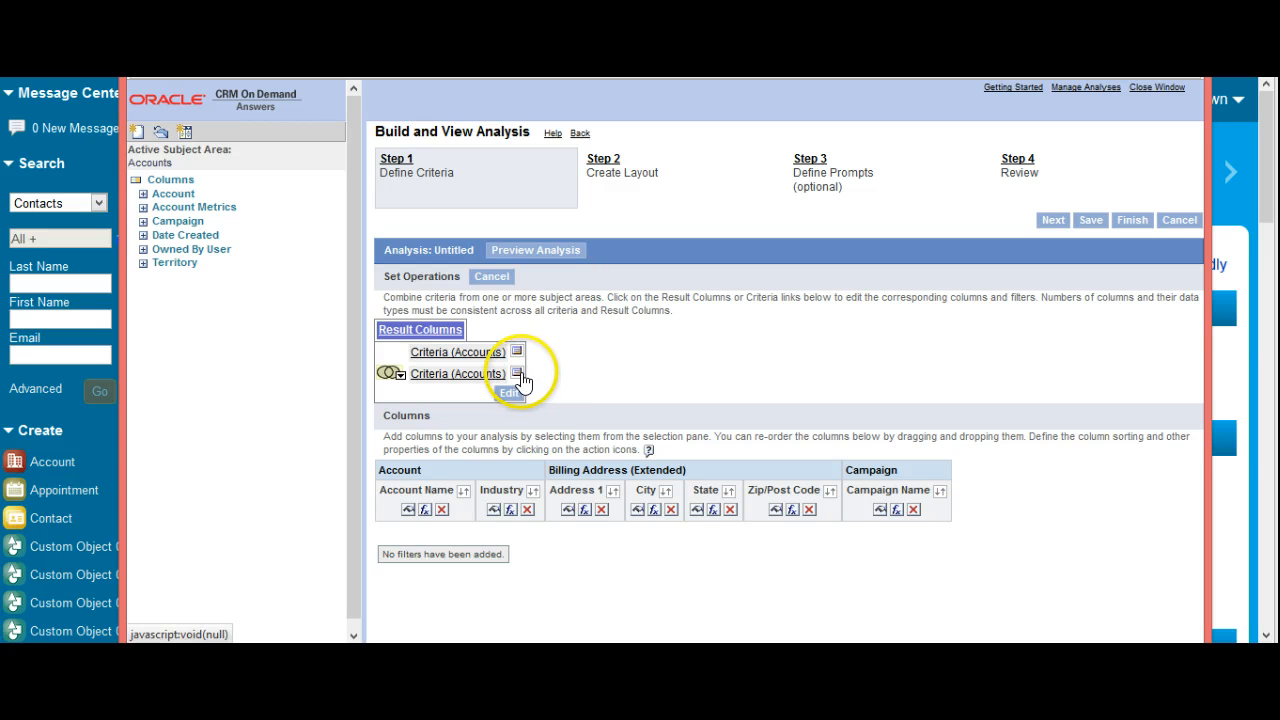
pyautogui.click(528, 419)
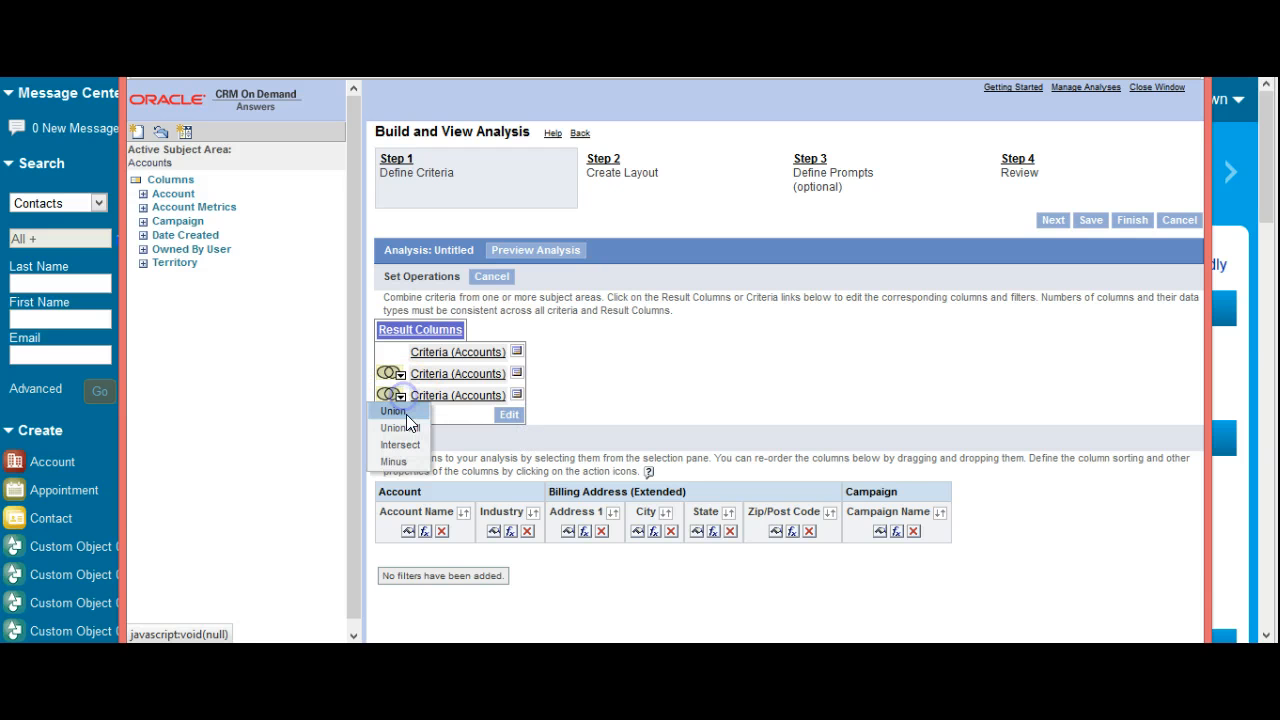
# Change the set operation of the third Accounts criteria to Minus.
pyautogui.click(394, 463)
pyautogui.click(545, 424)
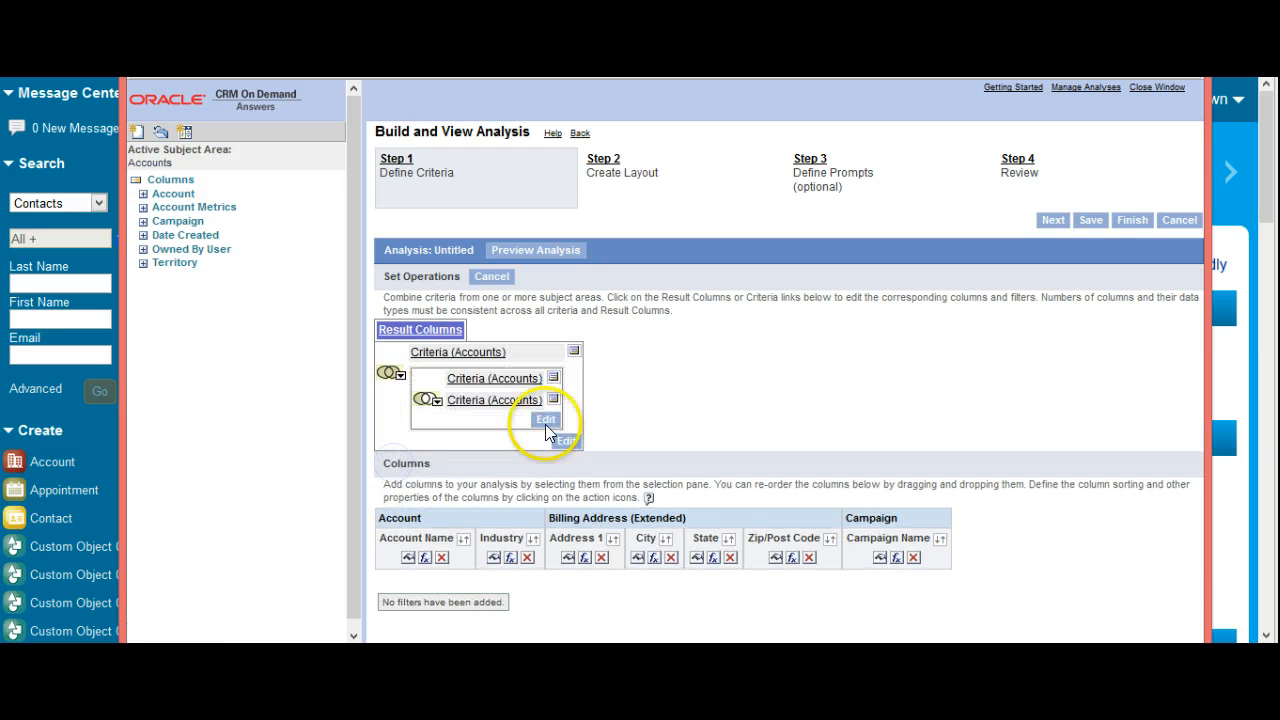
pyautogui.click(752, 372)
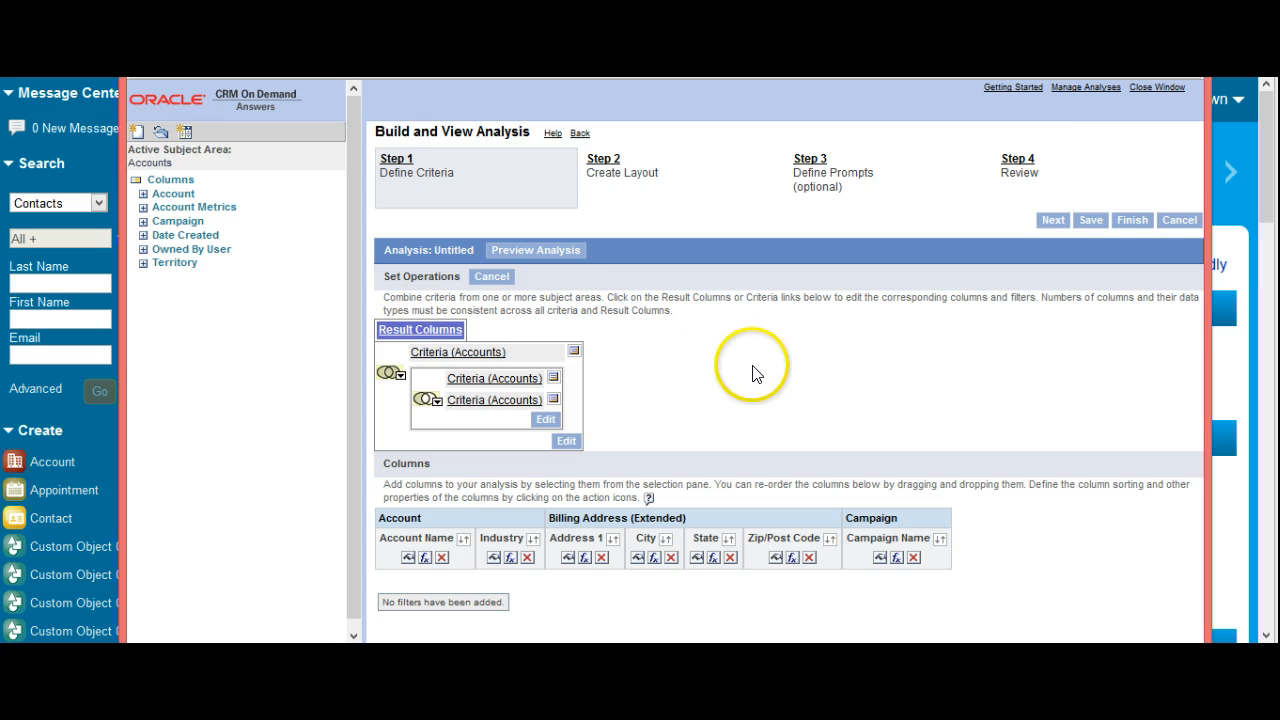
# Filter the subtracted Accounts criteria so that Campaign Name is not null.
pyautogui.click(503, 404)
pyautogui.scroll(-1, 927, 487)
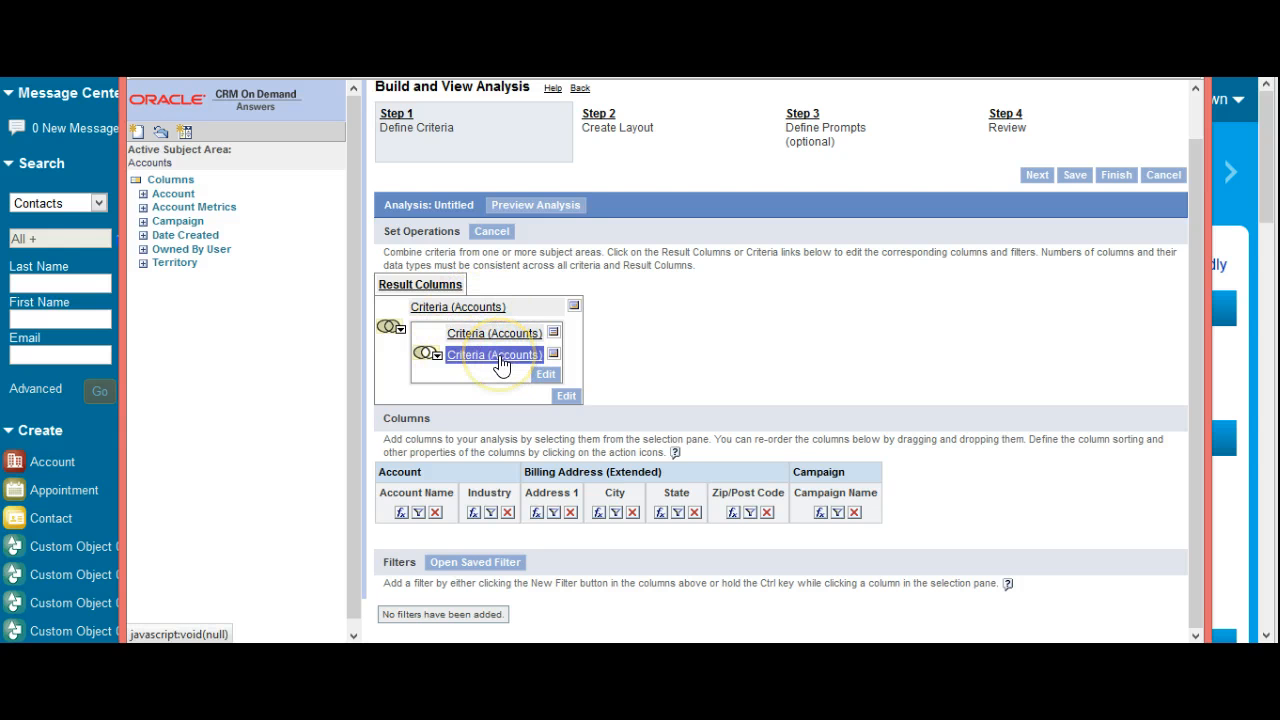
pyautogui.click(436, 358)
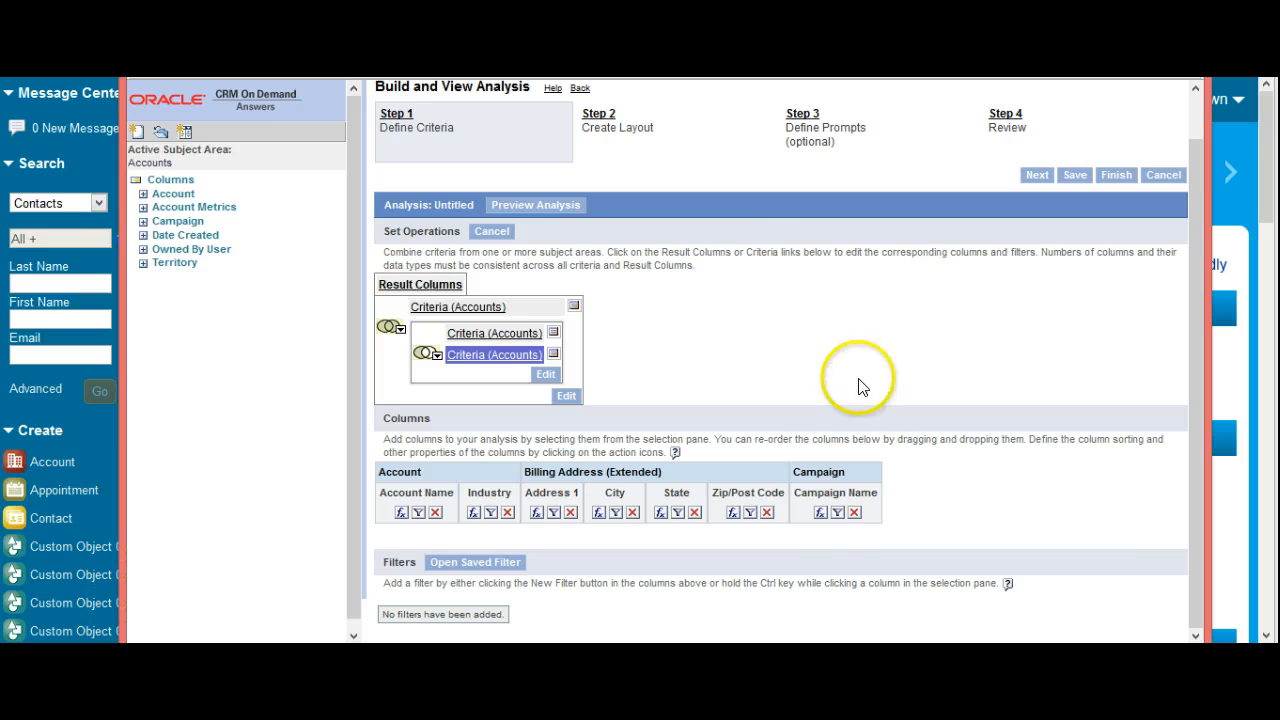
pyautogui.click(839, 513)
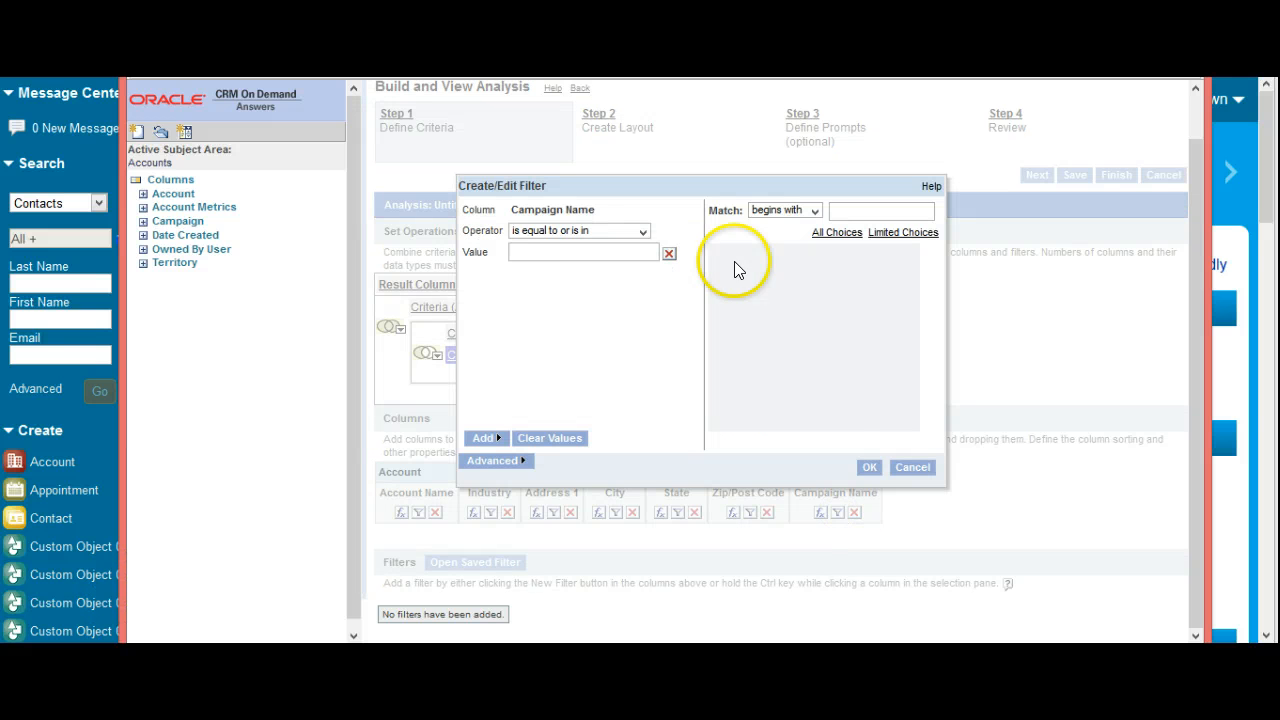
pyautogui.click(643, 230)
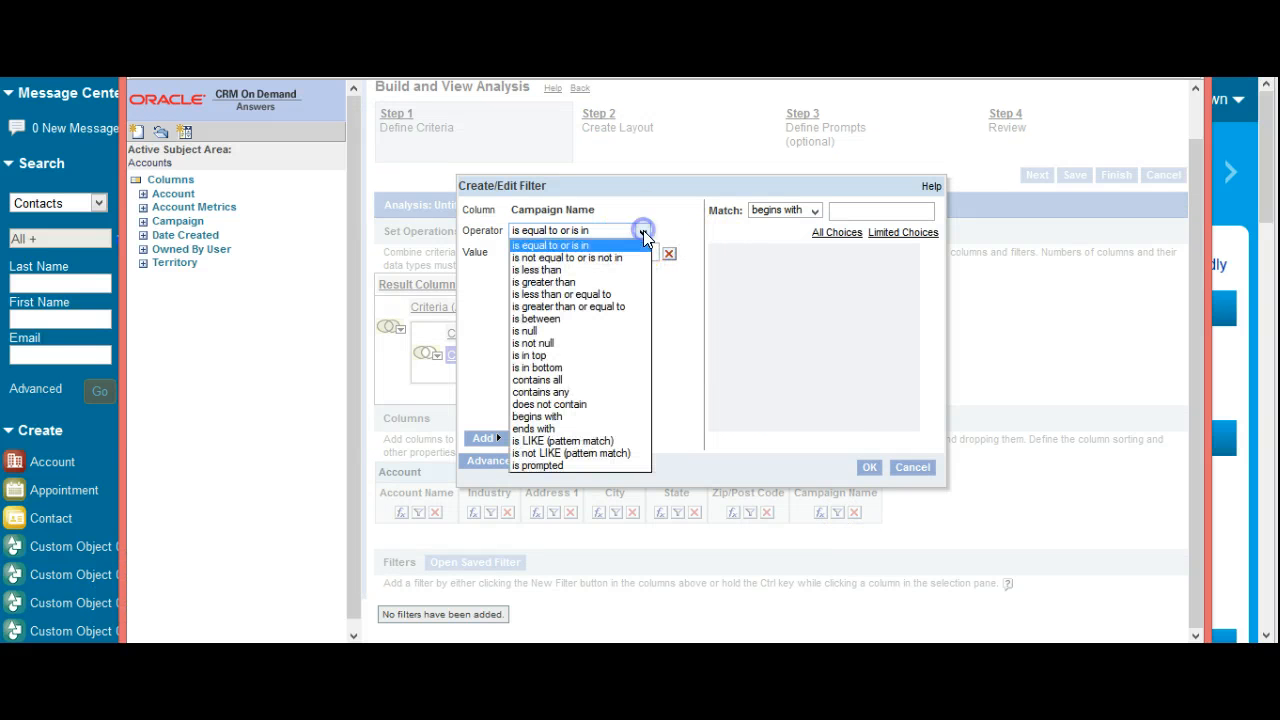
pyautogui.click(575, 343)
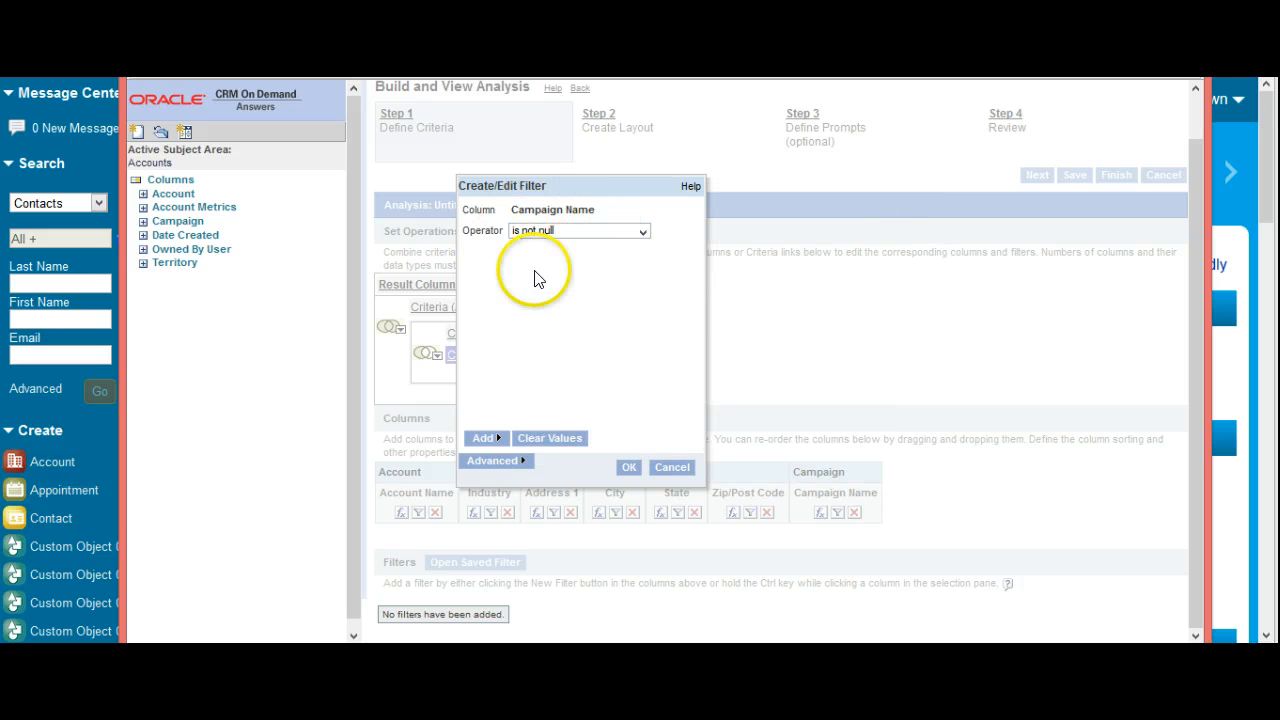
pyautogui.click(628, 469)
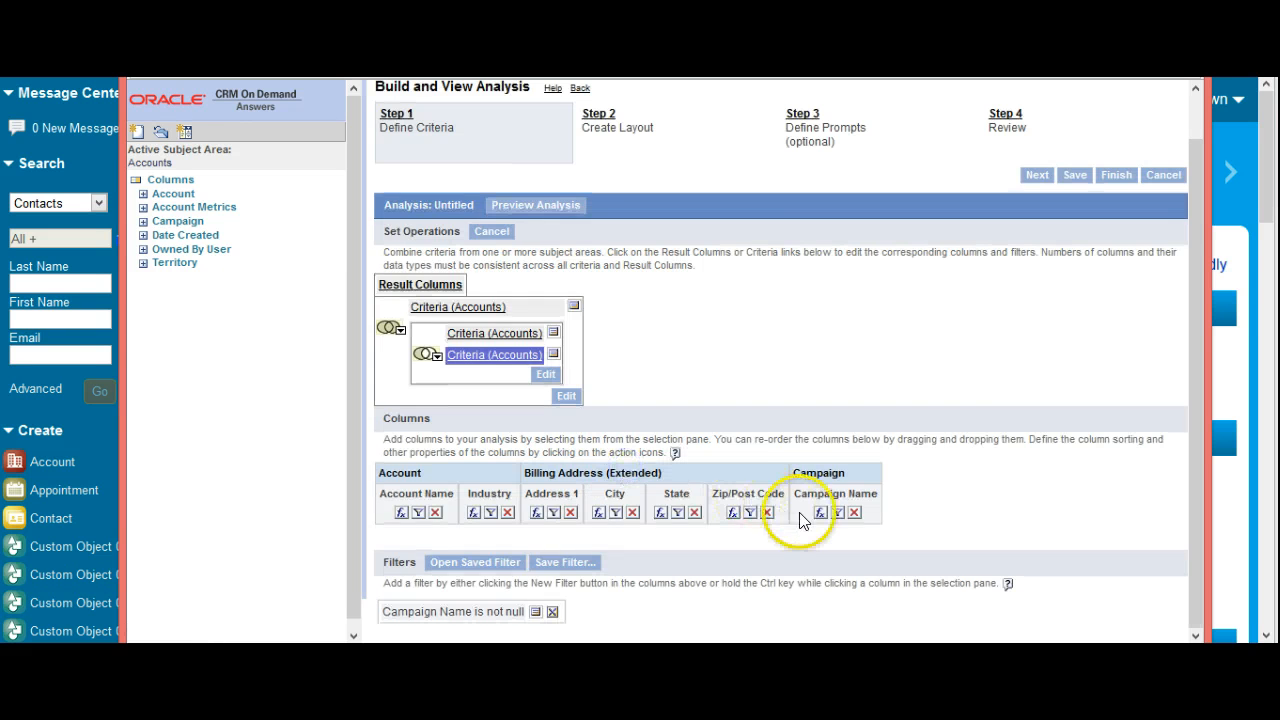
# Replace the Campaign Name column formula in the subtracted Accounts criteria with an empty string ('').
pyautogui.click(820, 513)
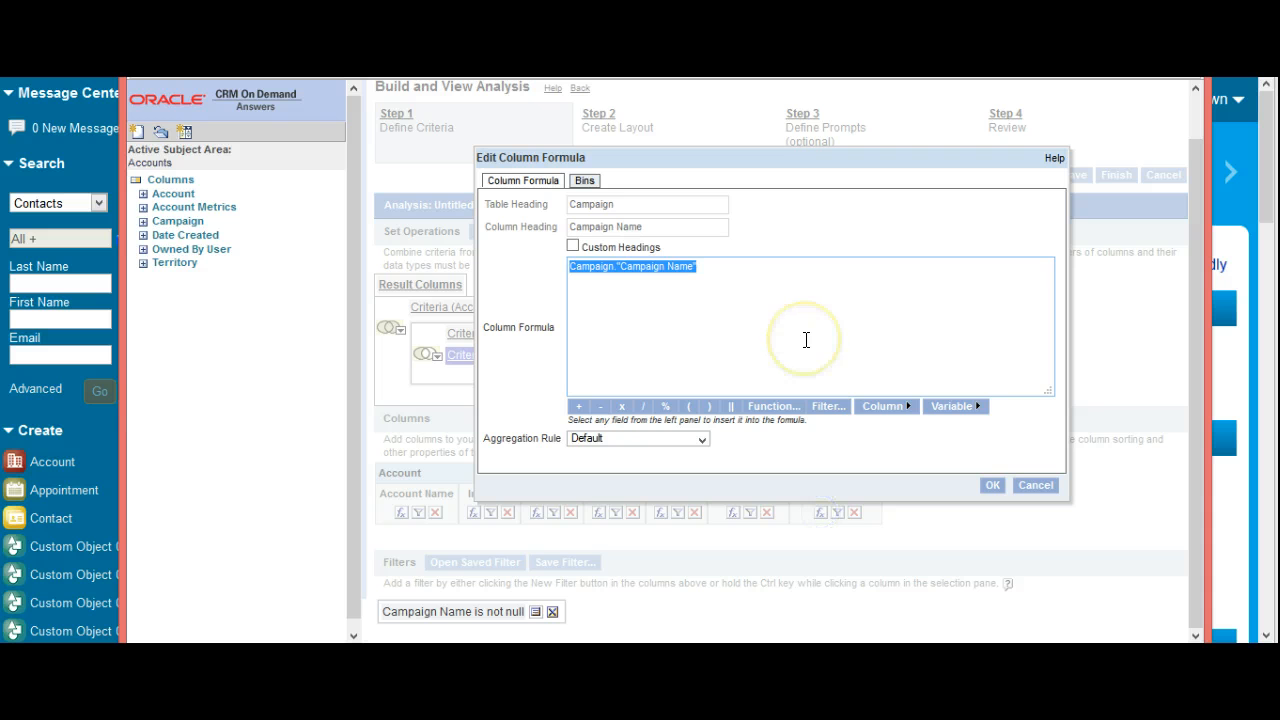
pyautogui.write('1')
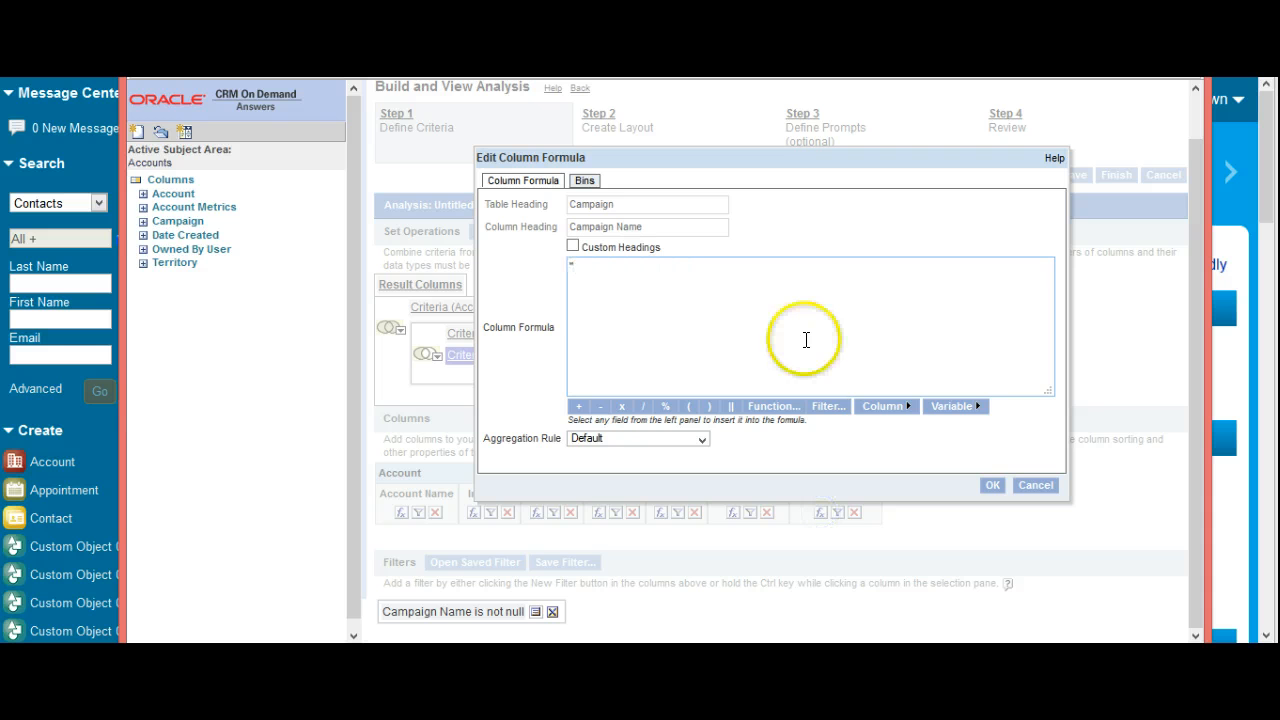
pyautogui.click(992, 485)
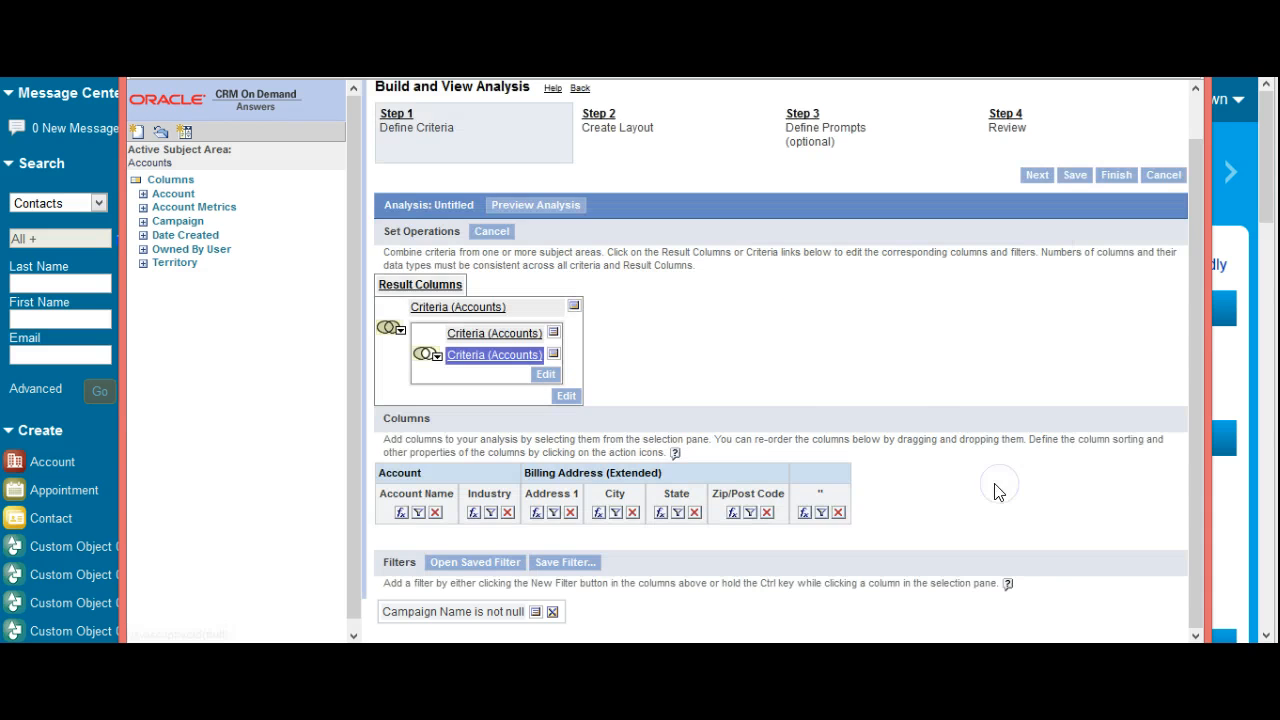
# Review all records of the combined layout table, checking the Campaign Name column, and return to Define Criteria.
pyautogui.click(596, 116)
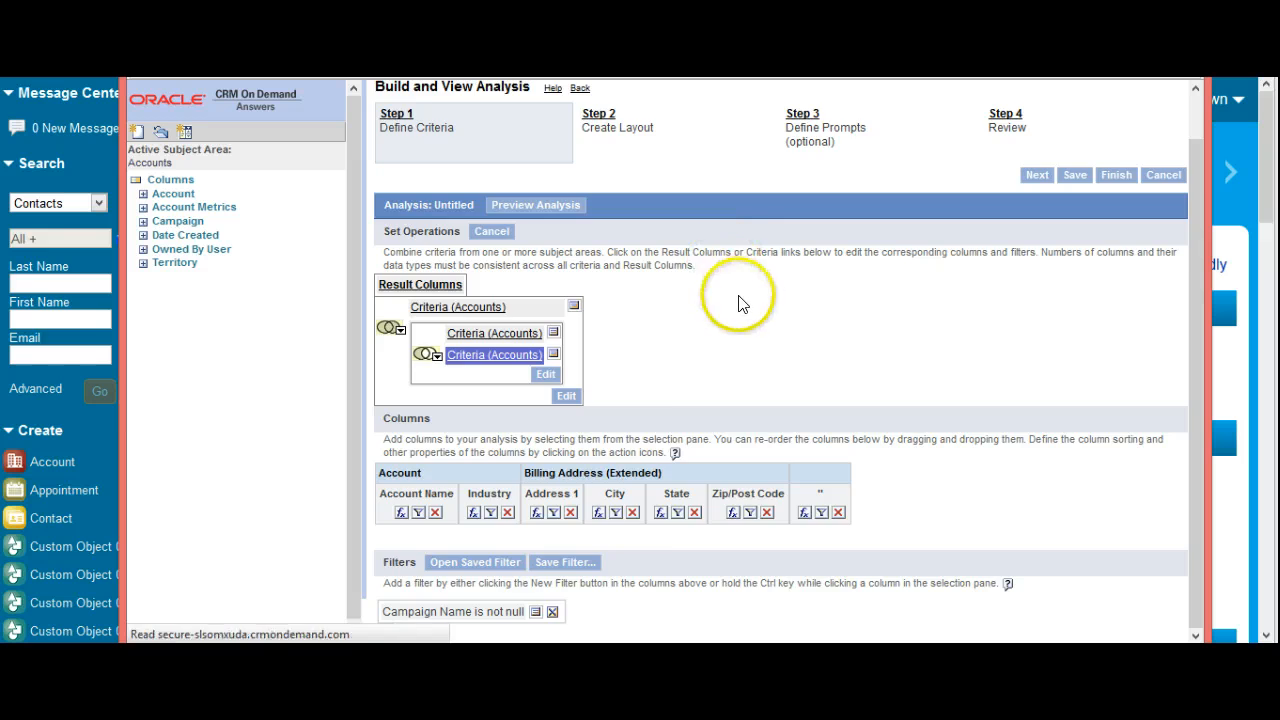
pyautogui.scroll(-3, 890, 380)
pyautogui.scroll(-2, 885, 410)
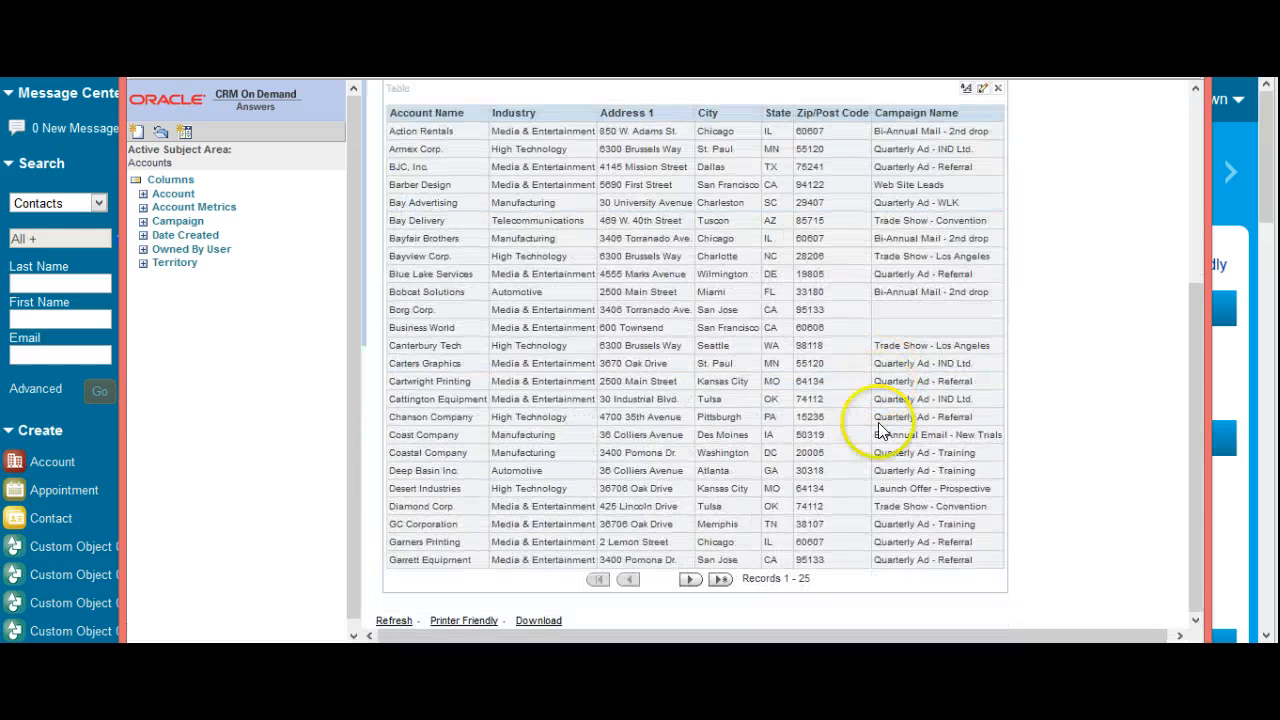
pyautogui.click(721, 579)
pyautogui.scroll(-10, 771, 334)
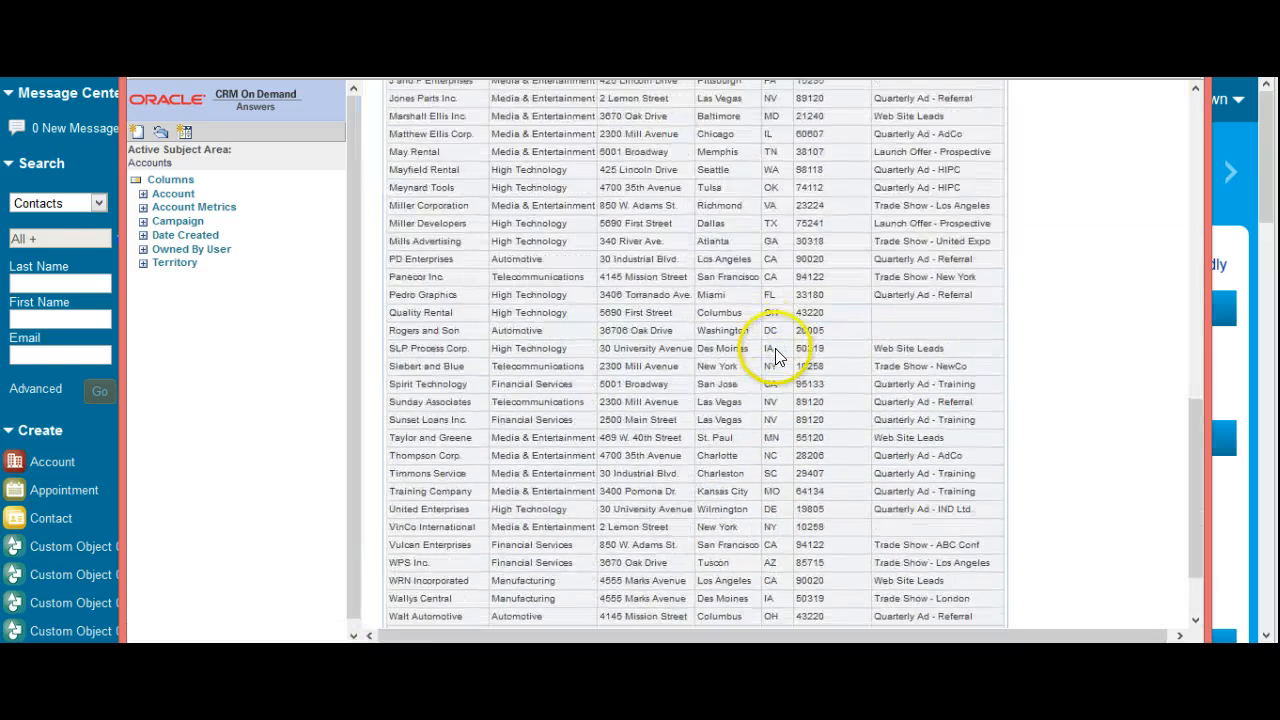
pyautogui.scroll(-2, 776, 357)
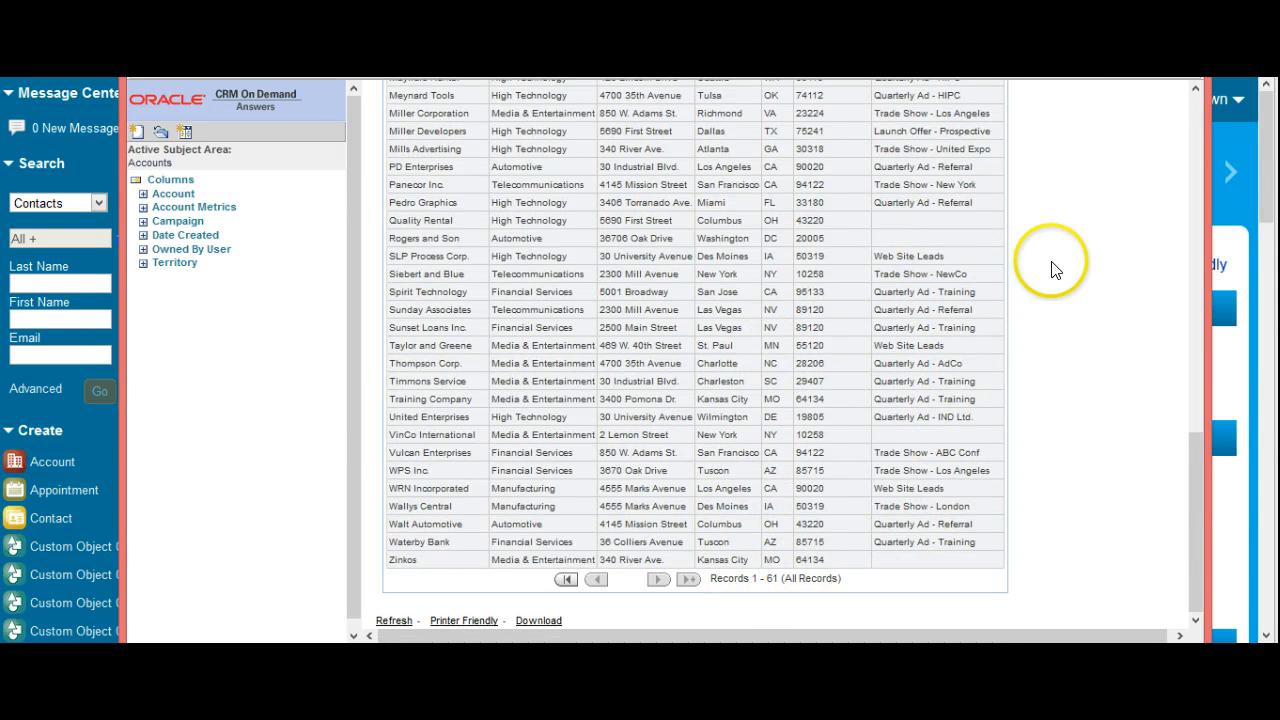
pyautogui.scroll(12, 1052, 270)
pyautogui.scroll(3, 1052, 270)
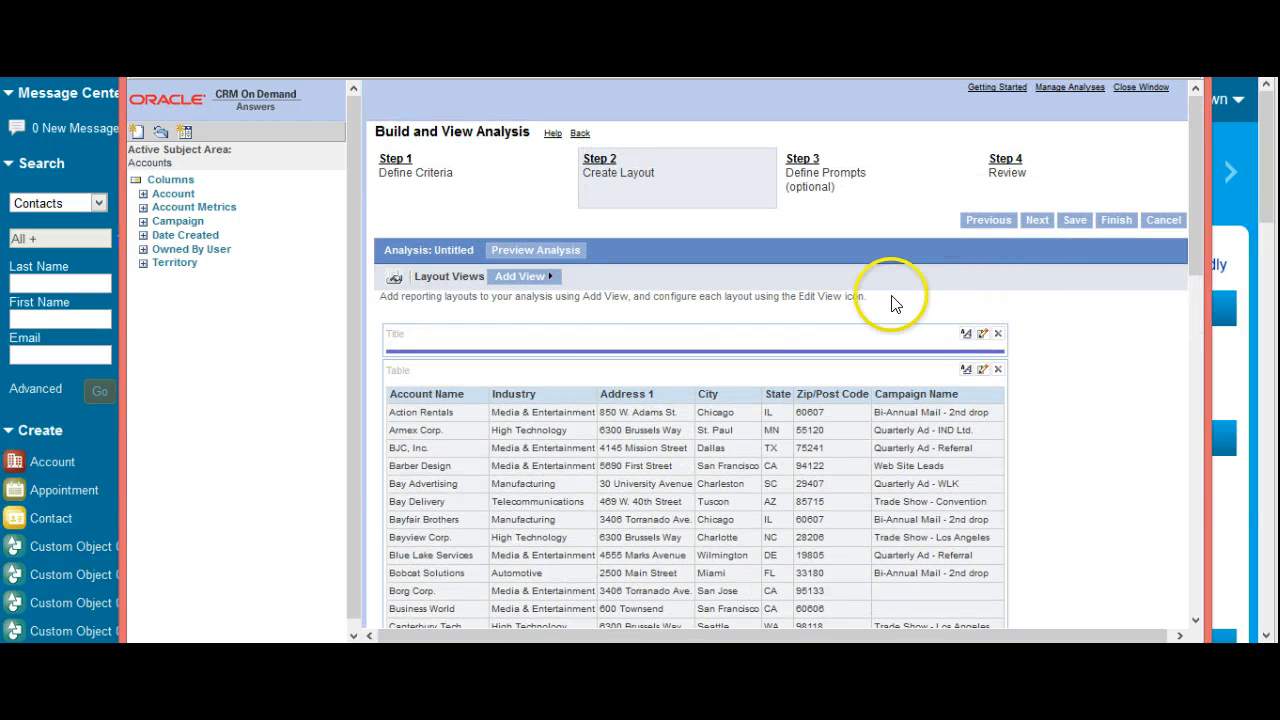
pyautogui.click(395, 160)
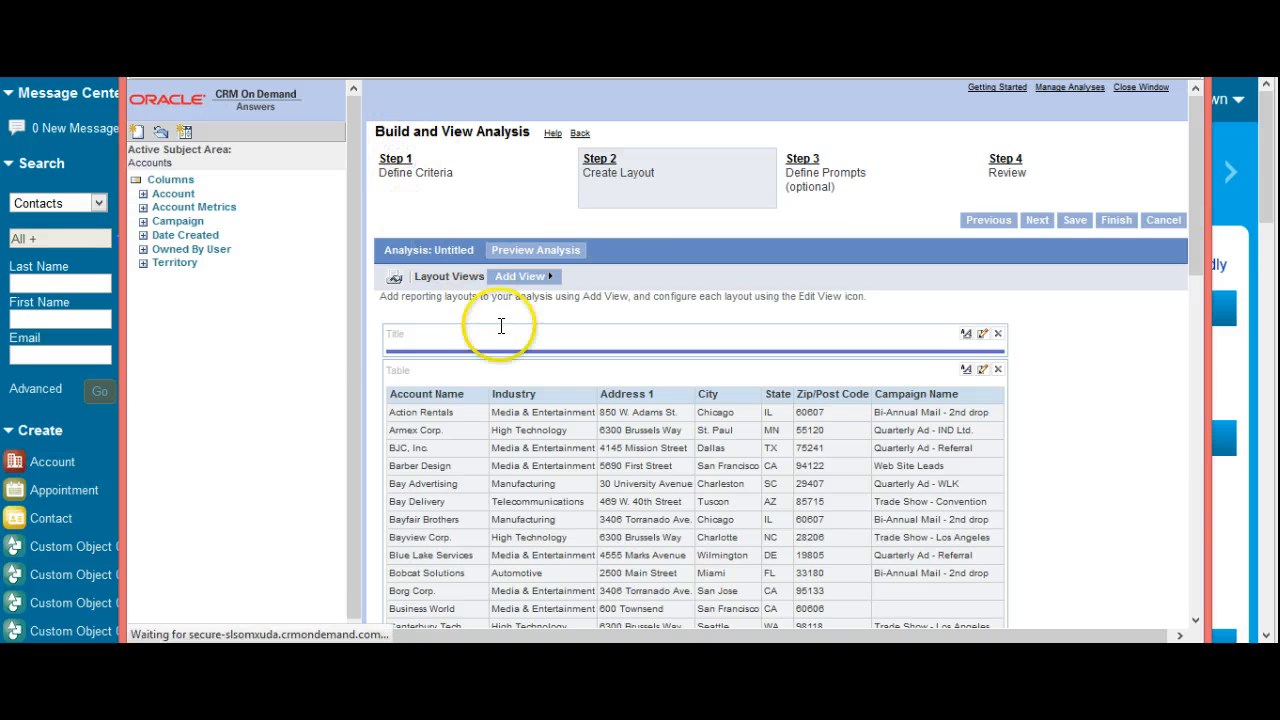